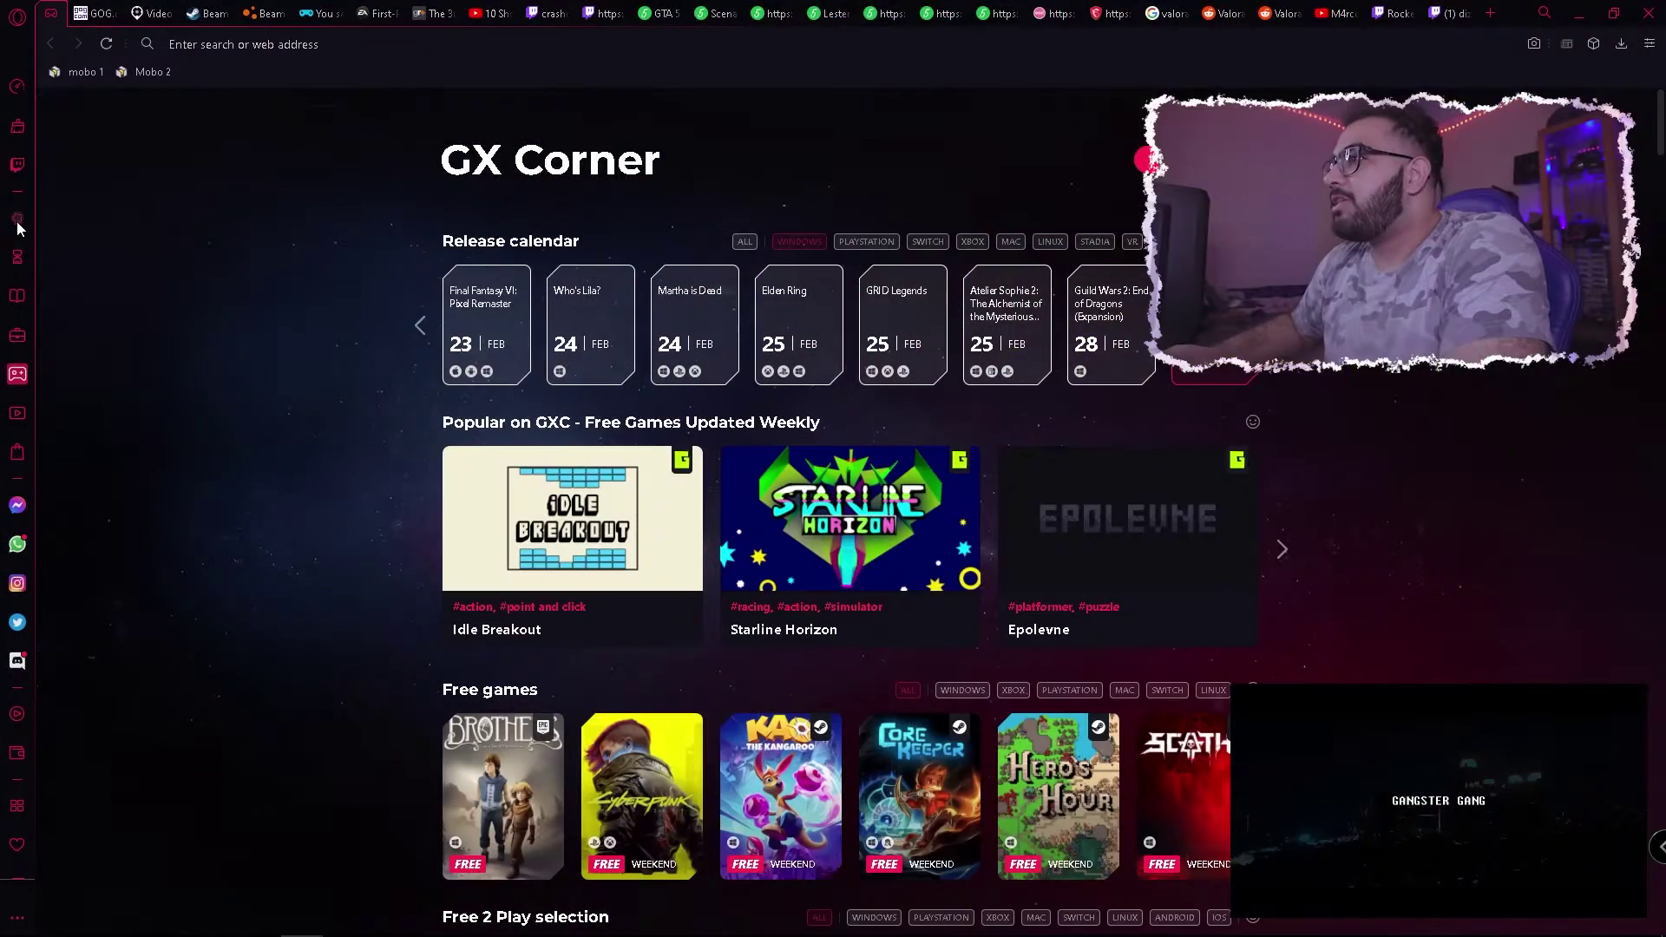
- Switch to another tab workspace, then relaunch Opera GX from the taskbar to restore its tabs
click(17, 260)
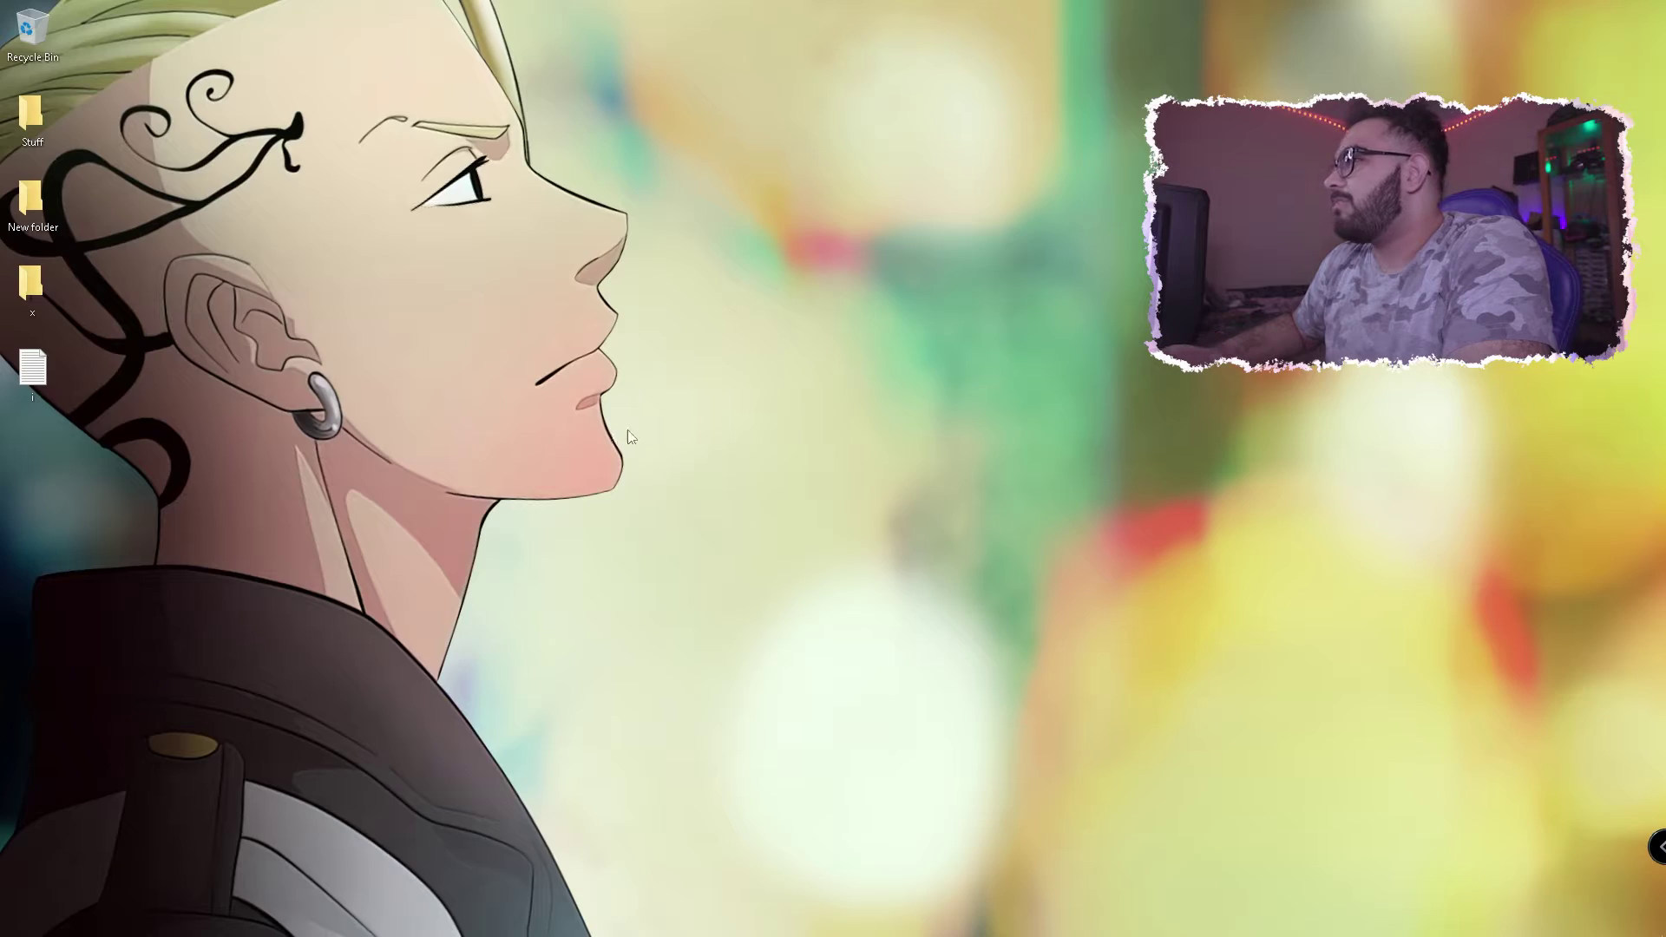
right_click(772, 439)
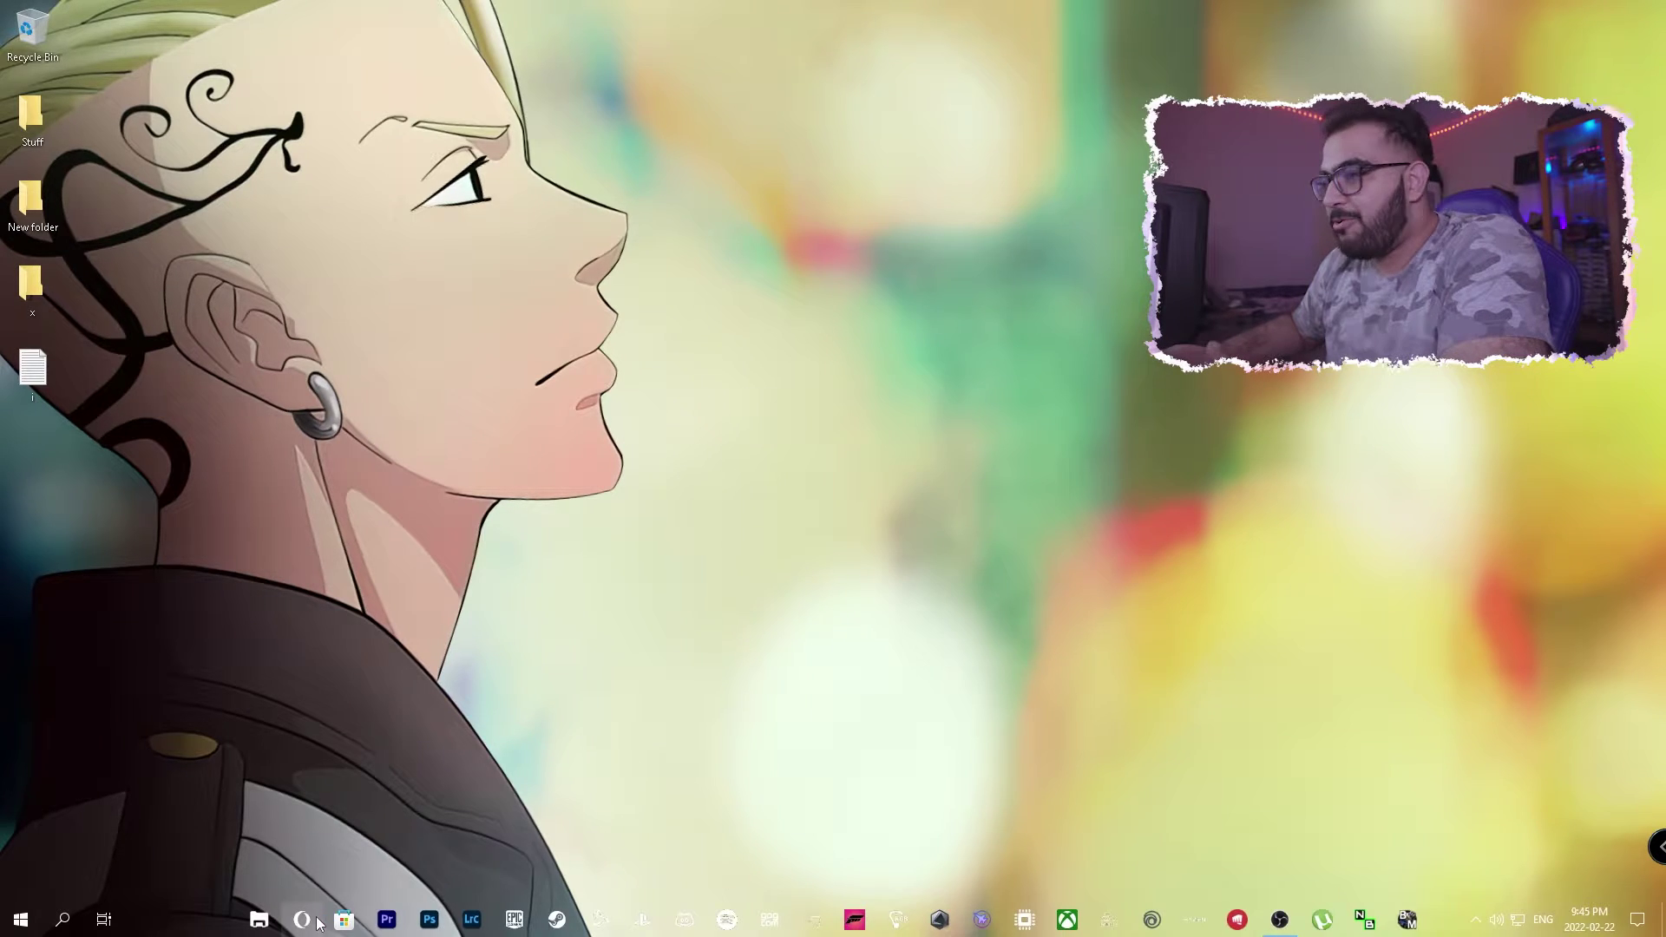
click(313, 920)
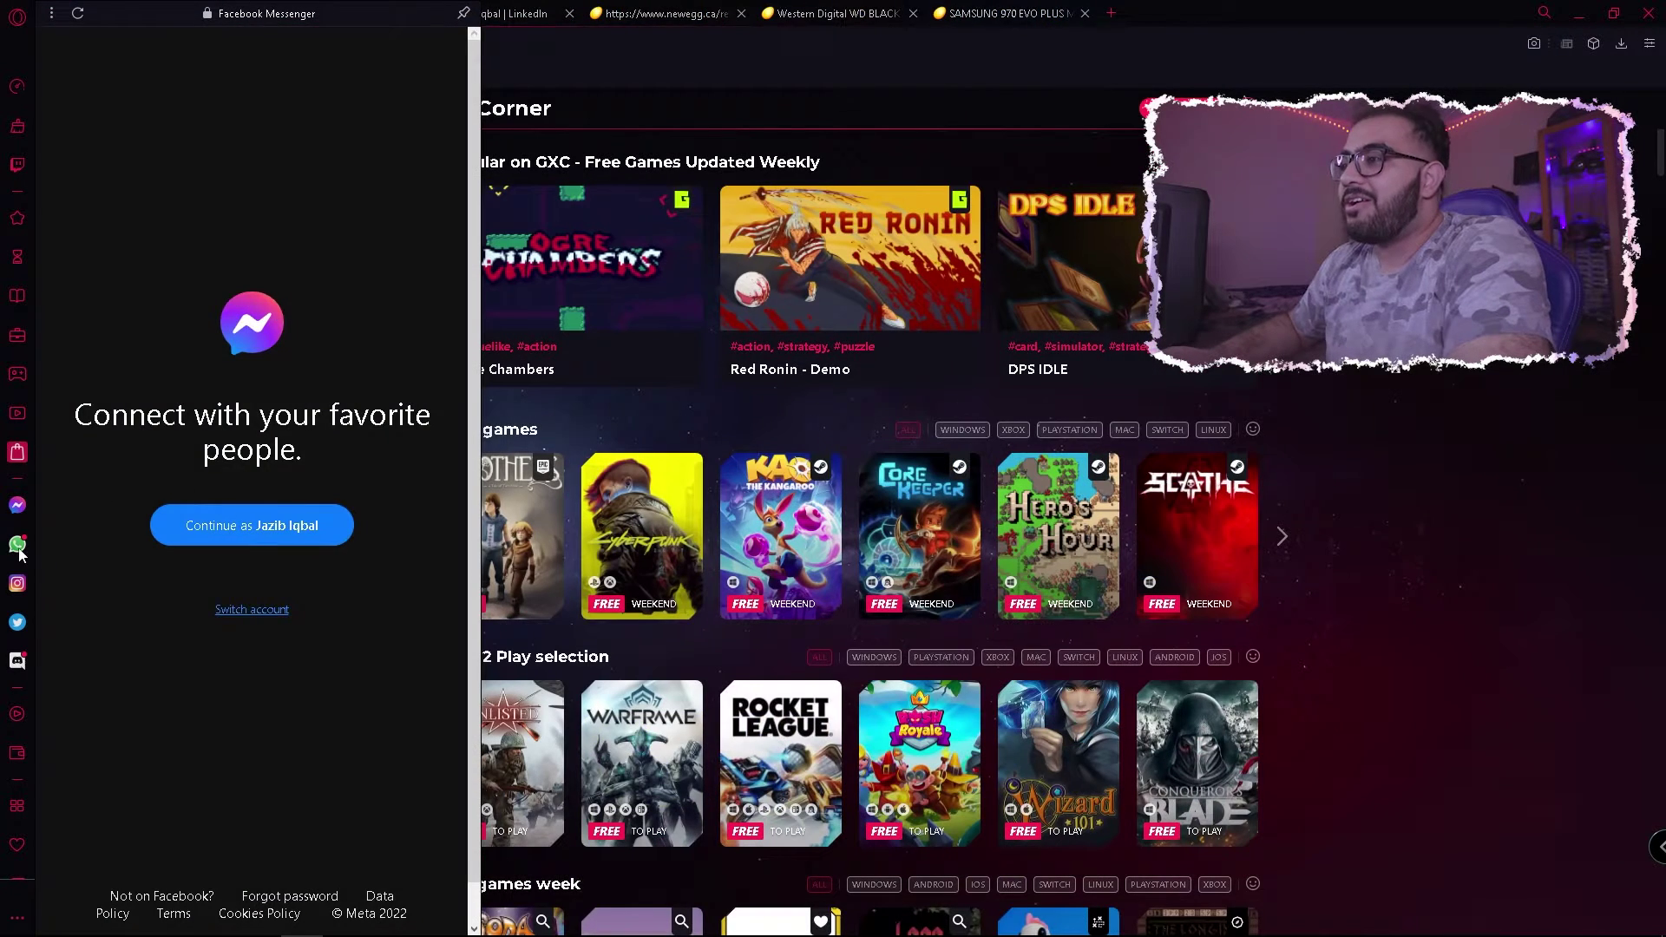
- Try the WhatsApp, Instagram, Twitter, Discord and Player sidebar panels, then open Crypto Wallet
click(17, 545)
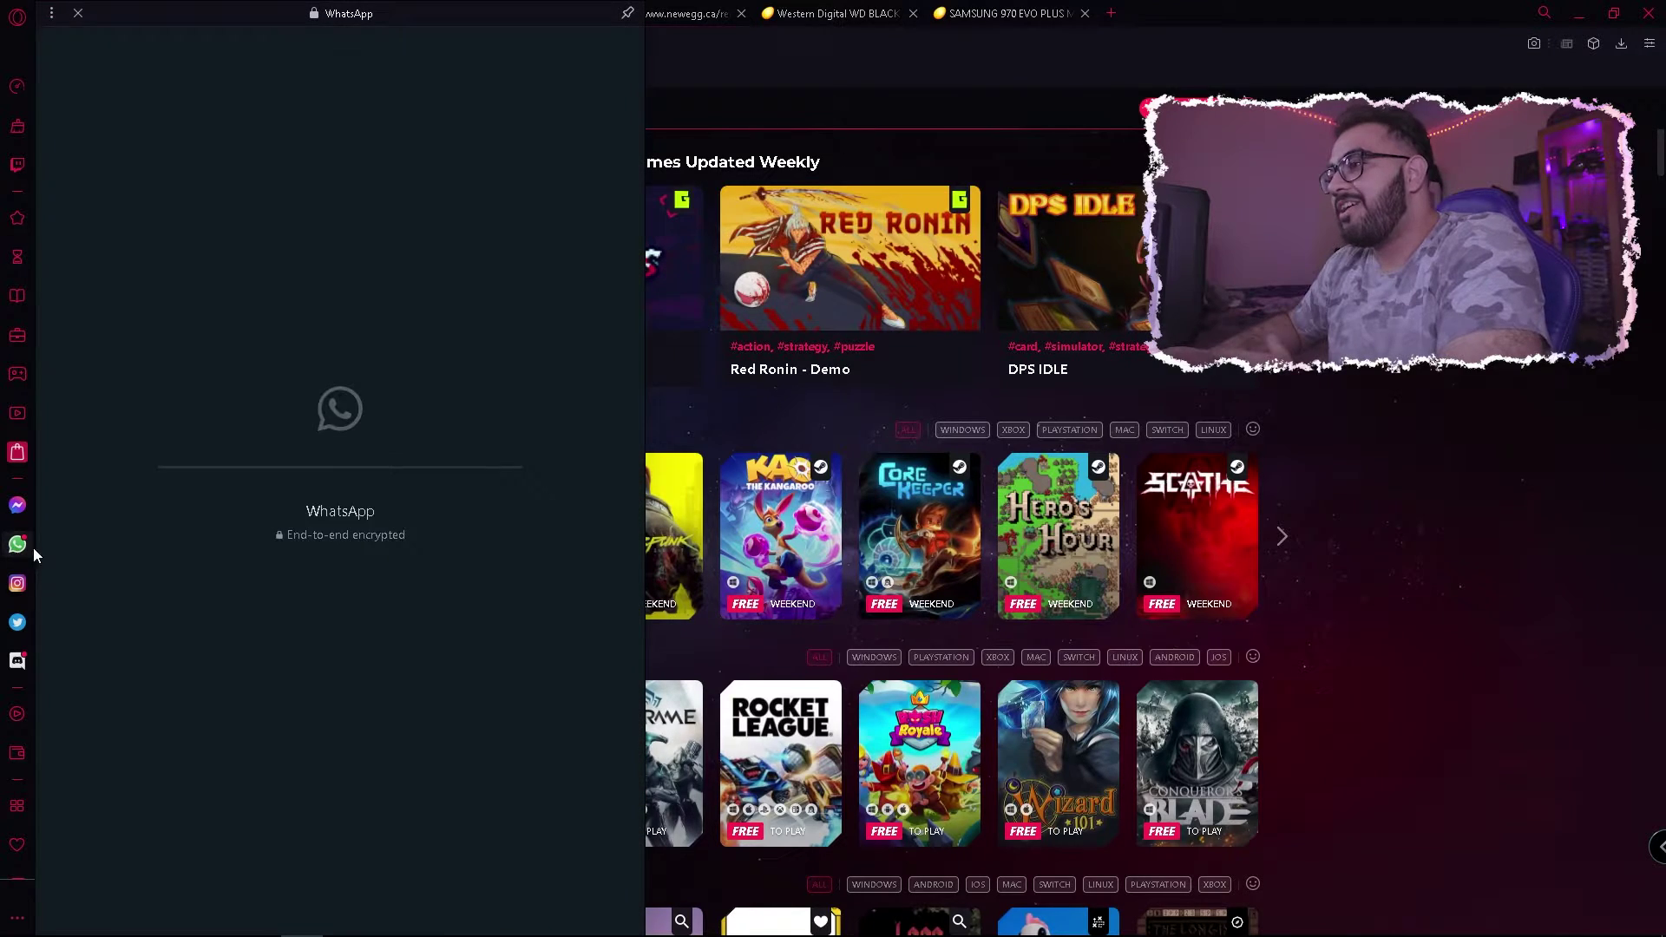
click(18, 584)
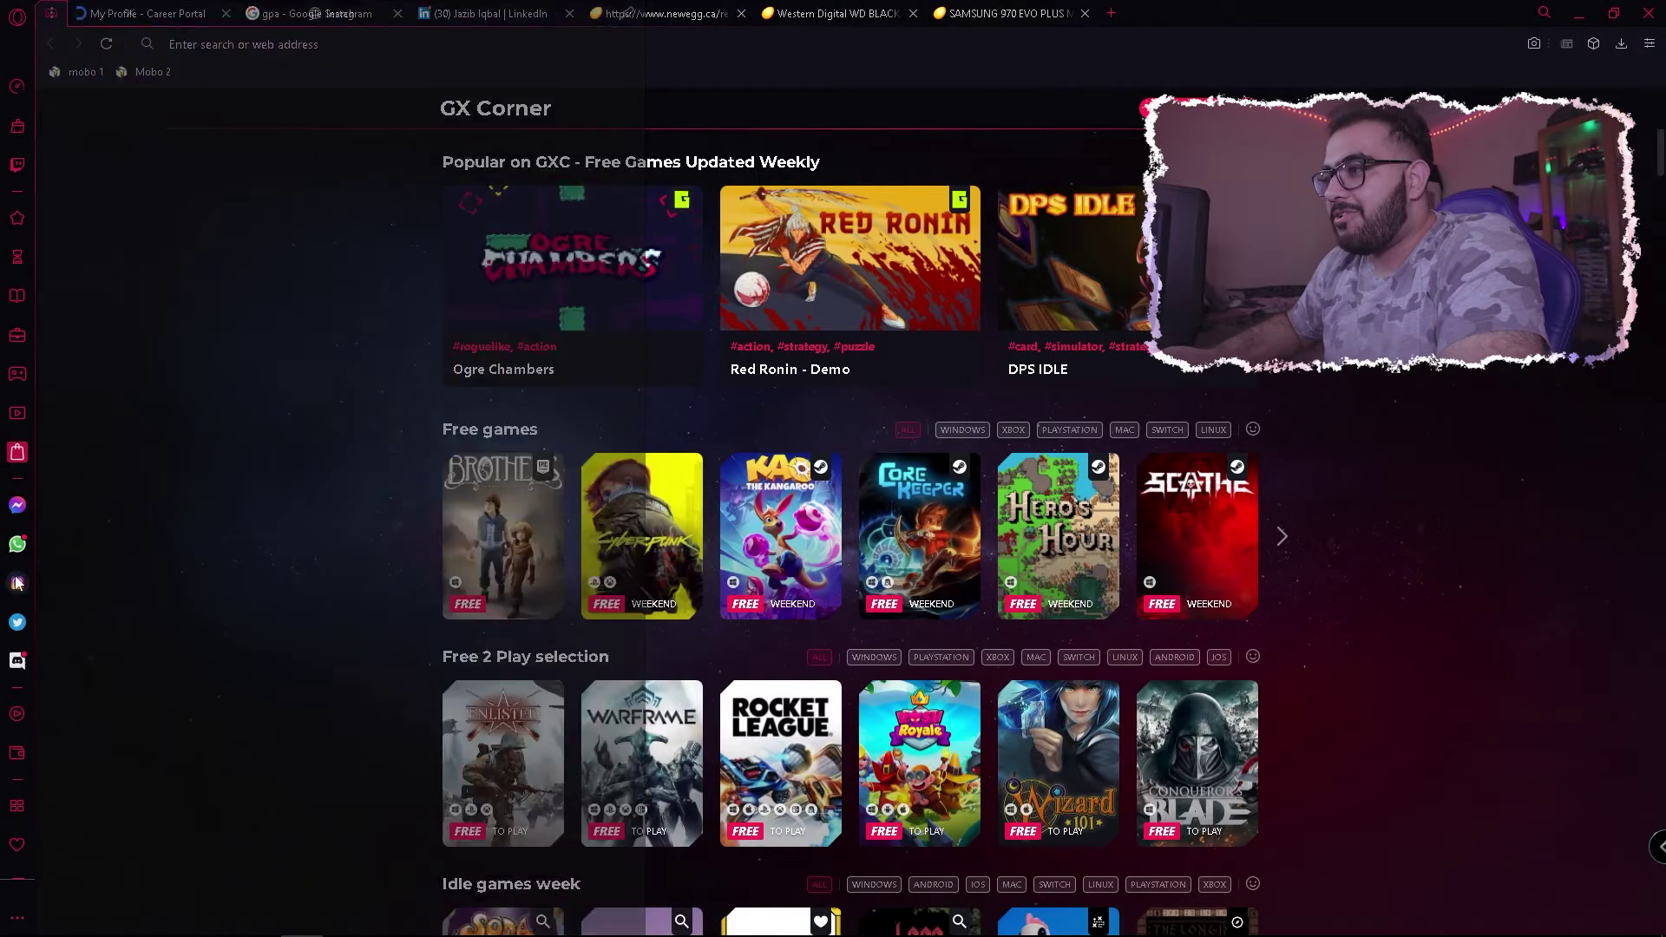
click(17, 623)
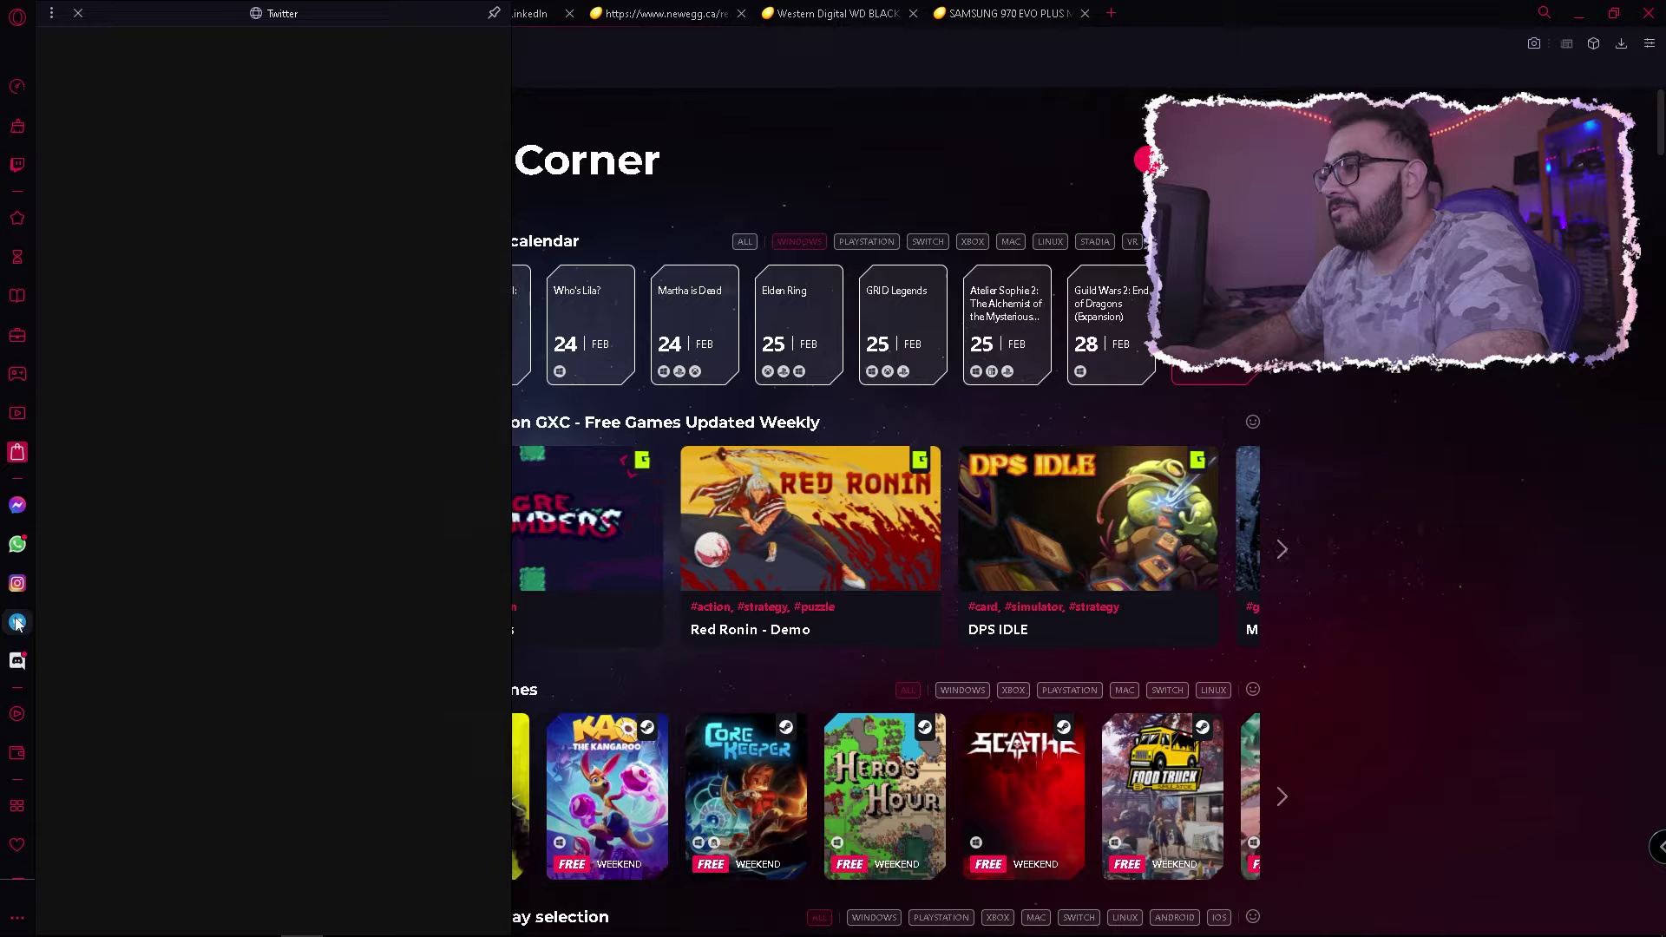
click(18, 662)
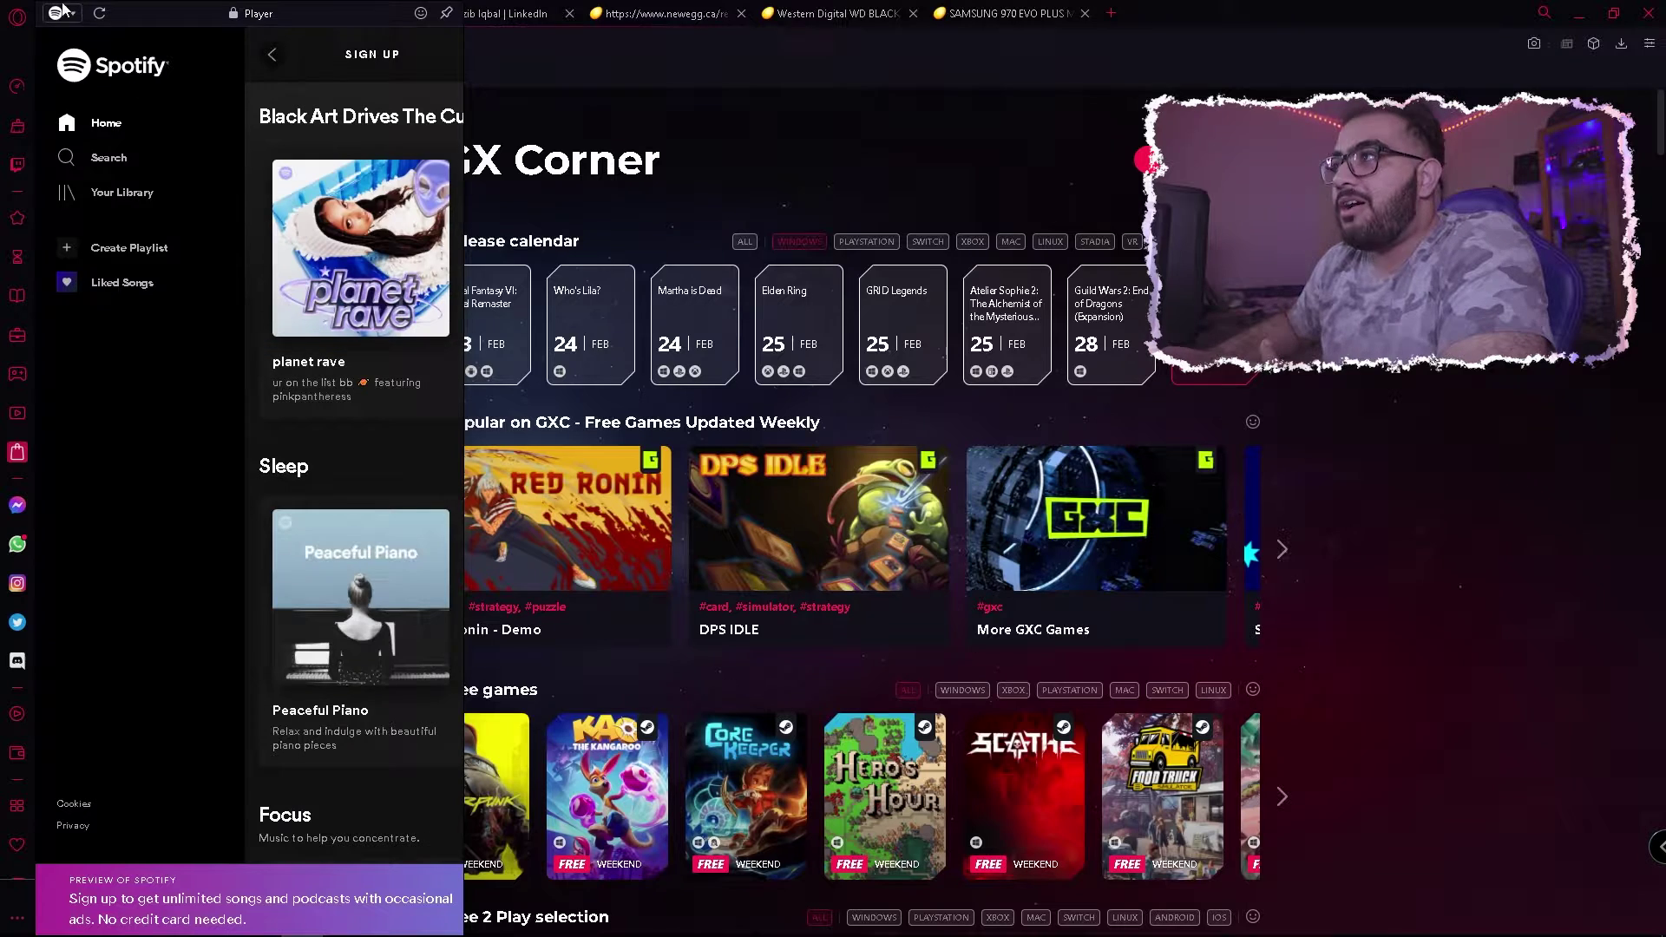
click(61, 15)
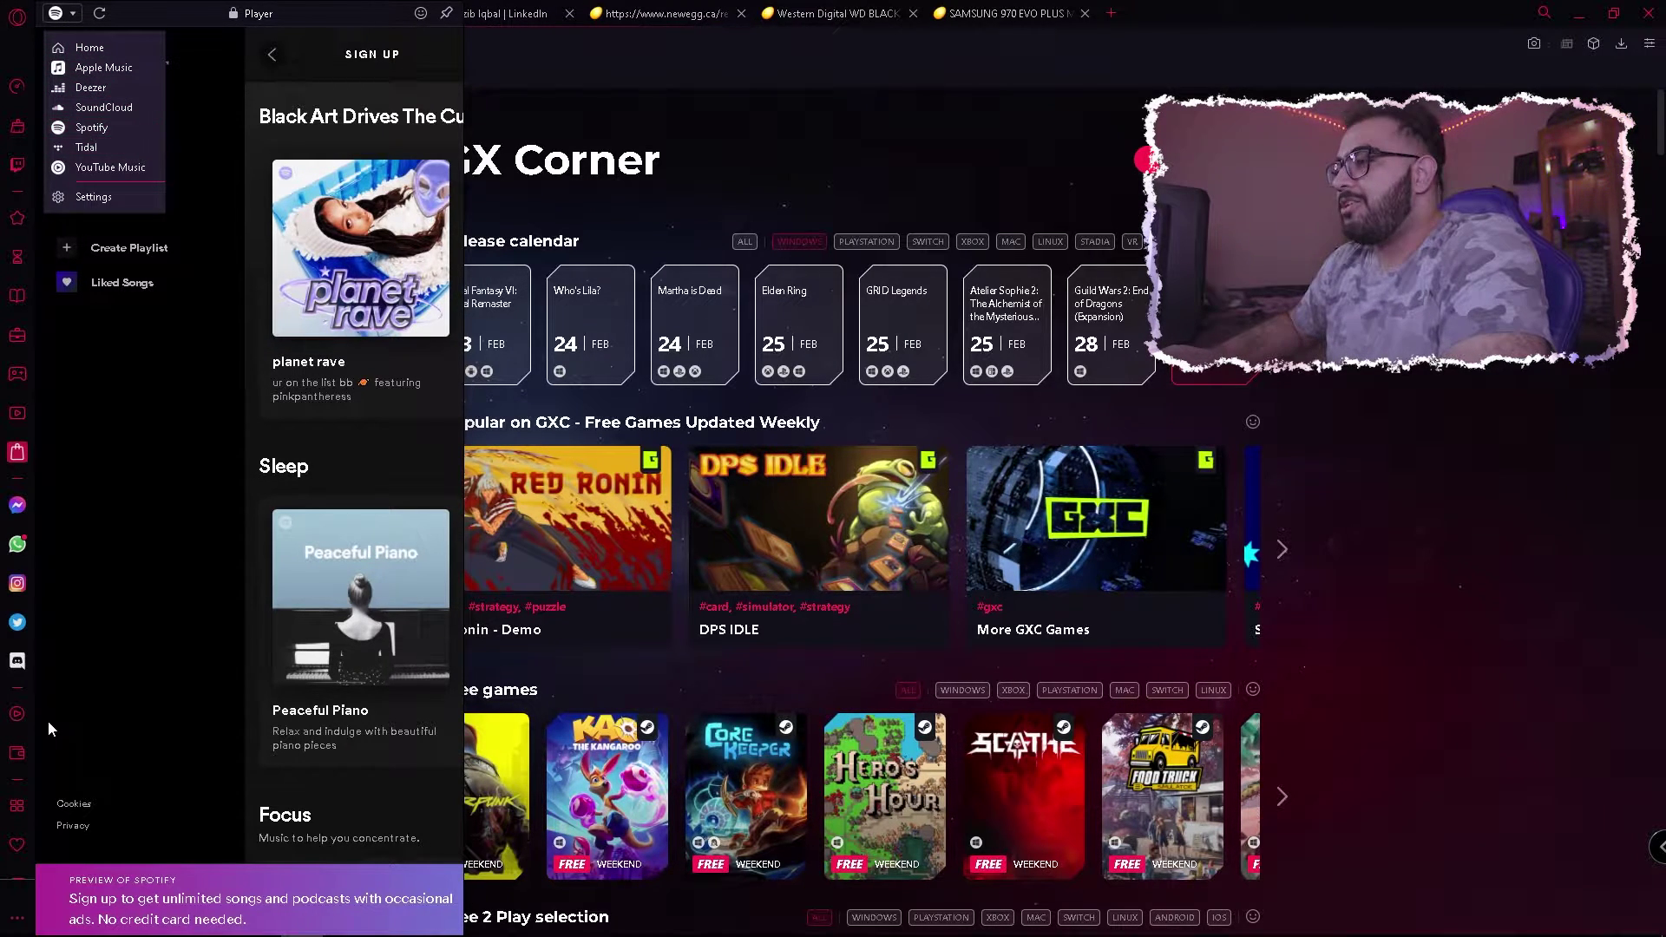
click(18, 713)
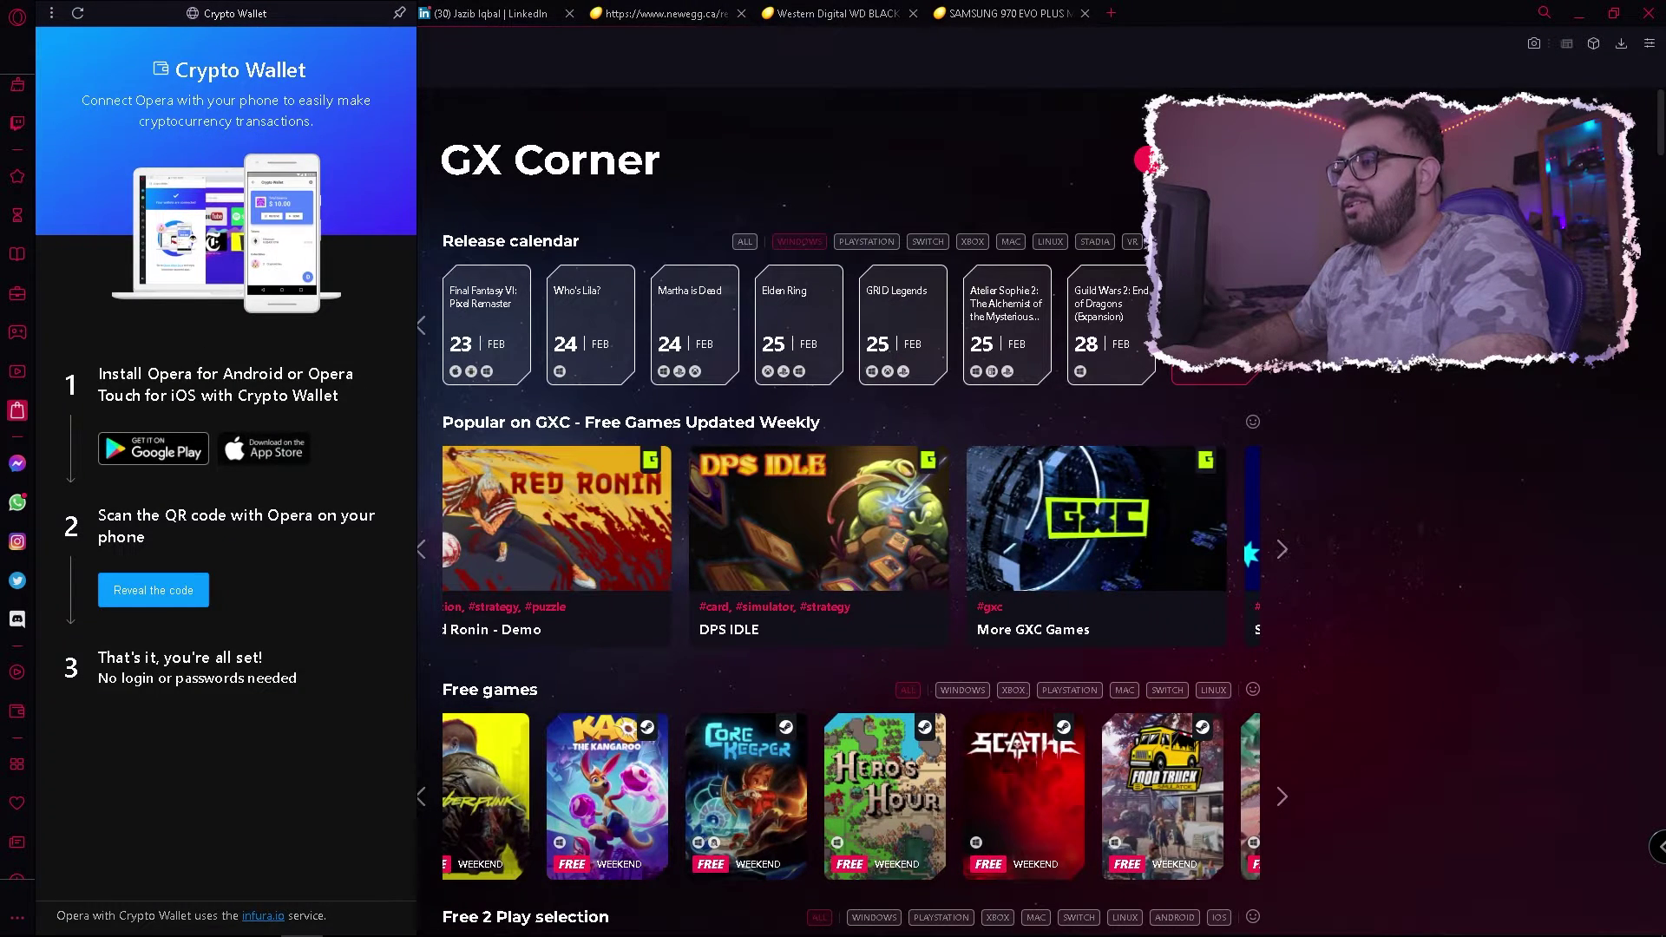
- Open a new Speed Dial tab with Ctrl+T, then return to GX Corner
key(ctrl+t)
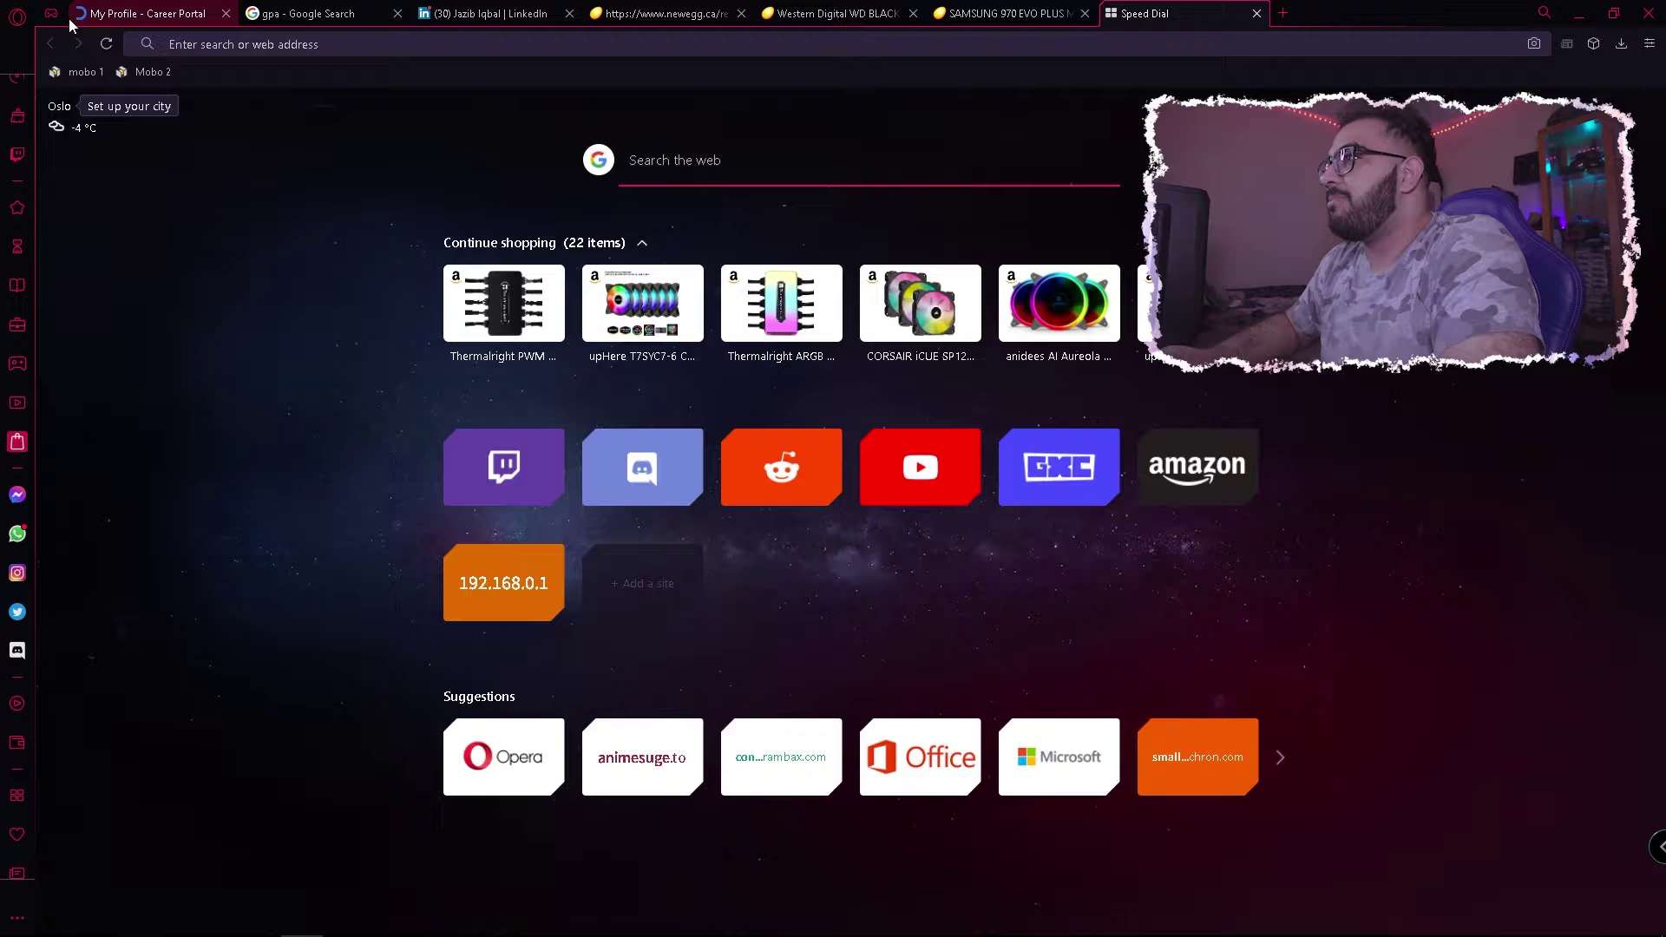
click(57, 17)
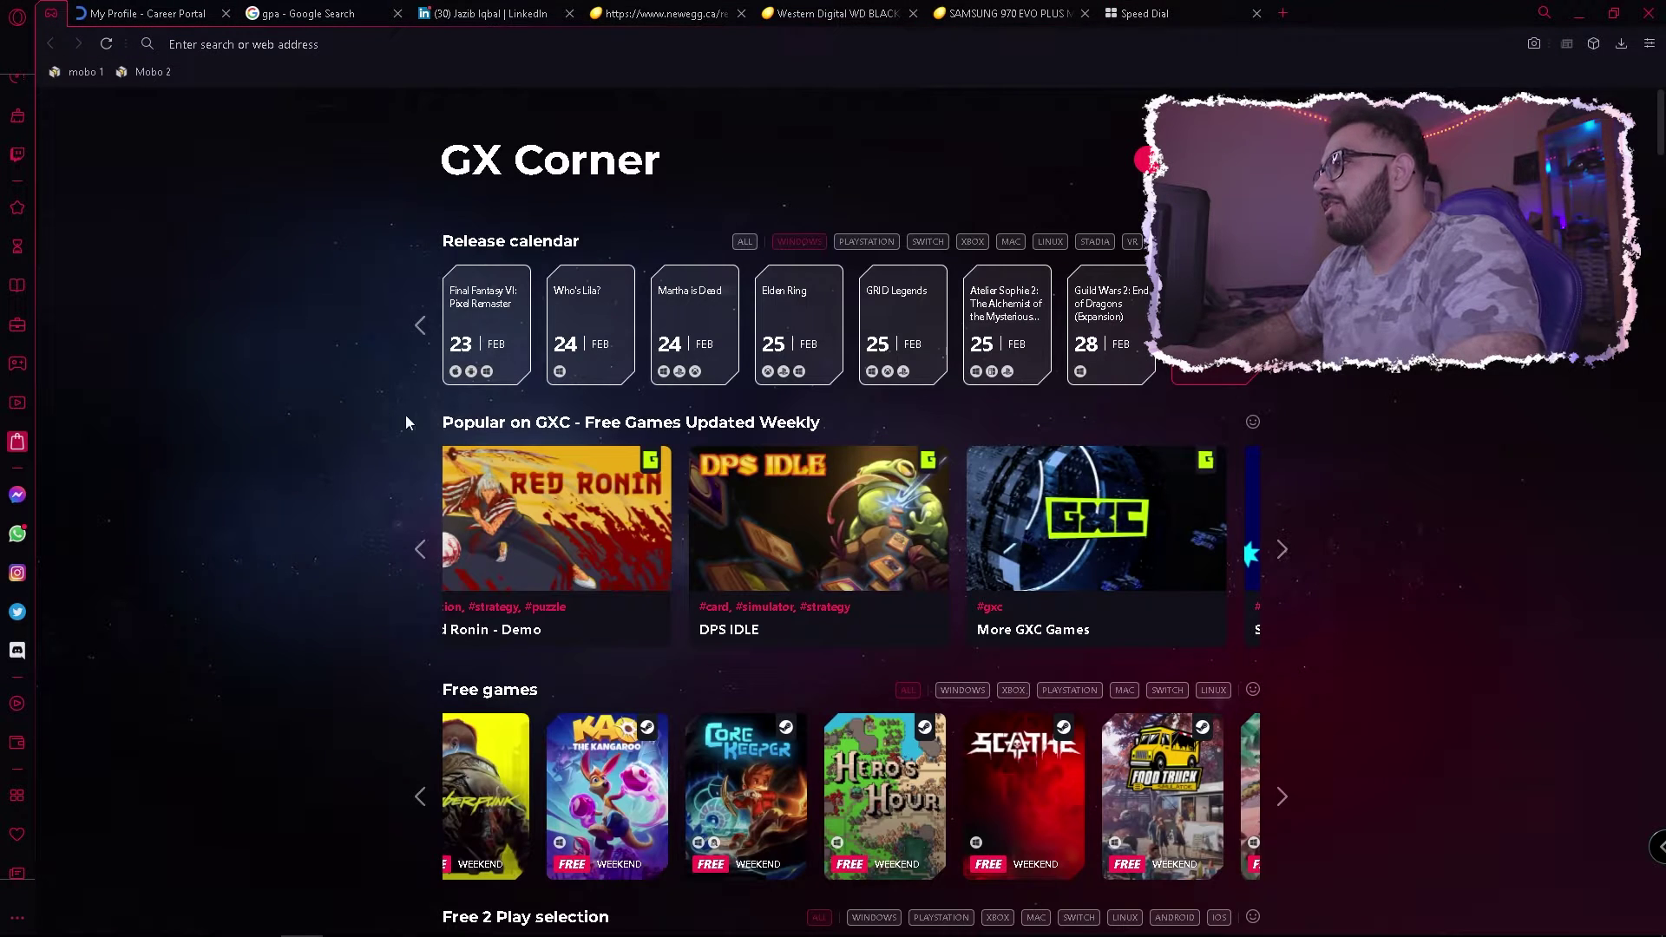
scroll(405, 423, down, 1)
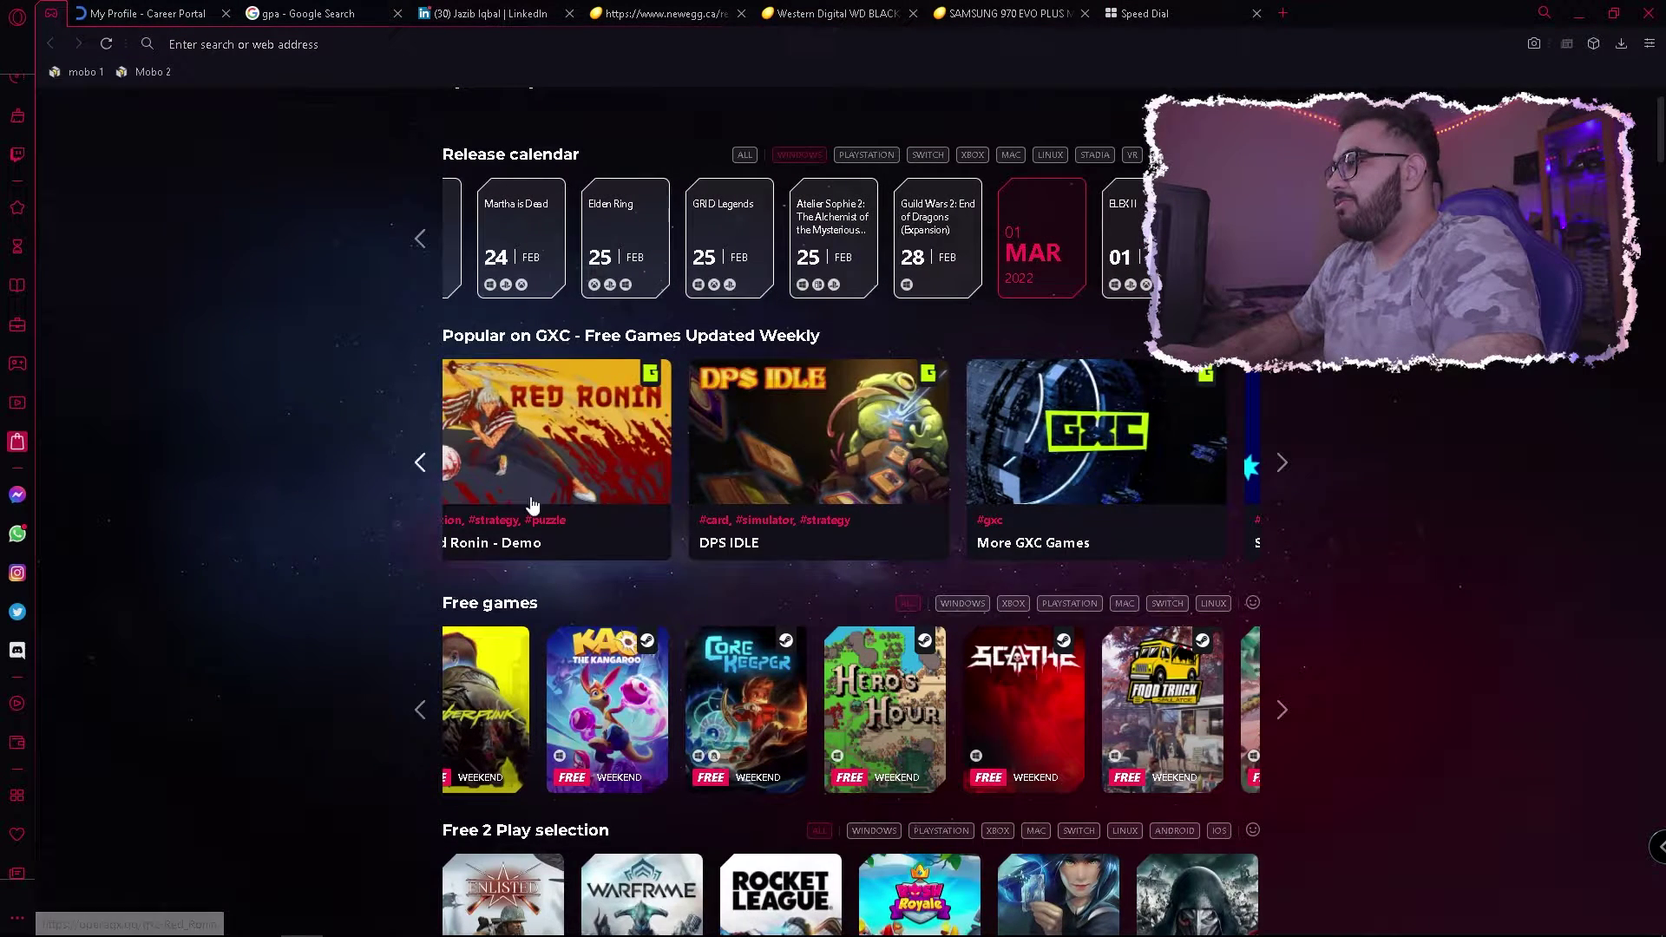
scroll(250, 527, down, 2)
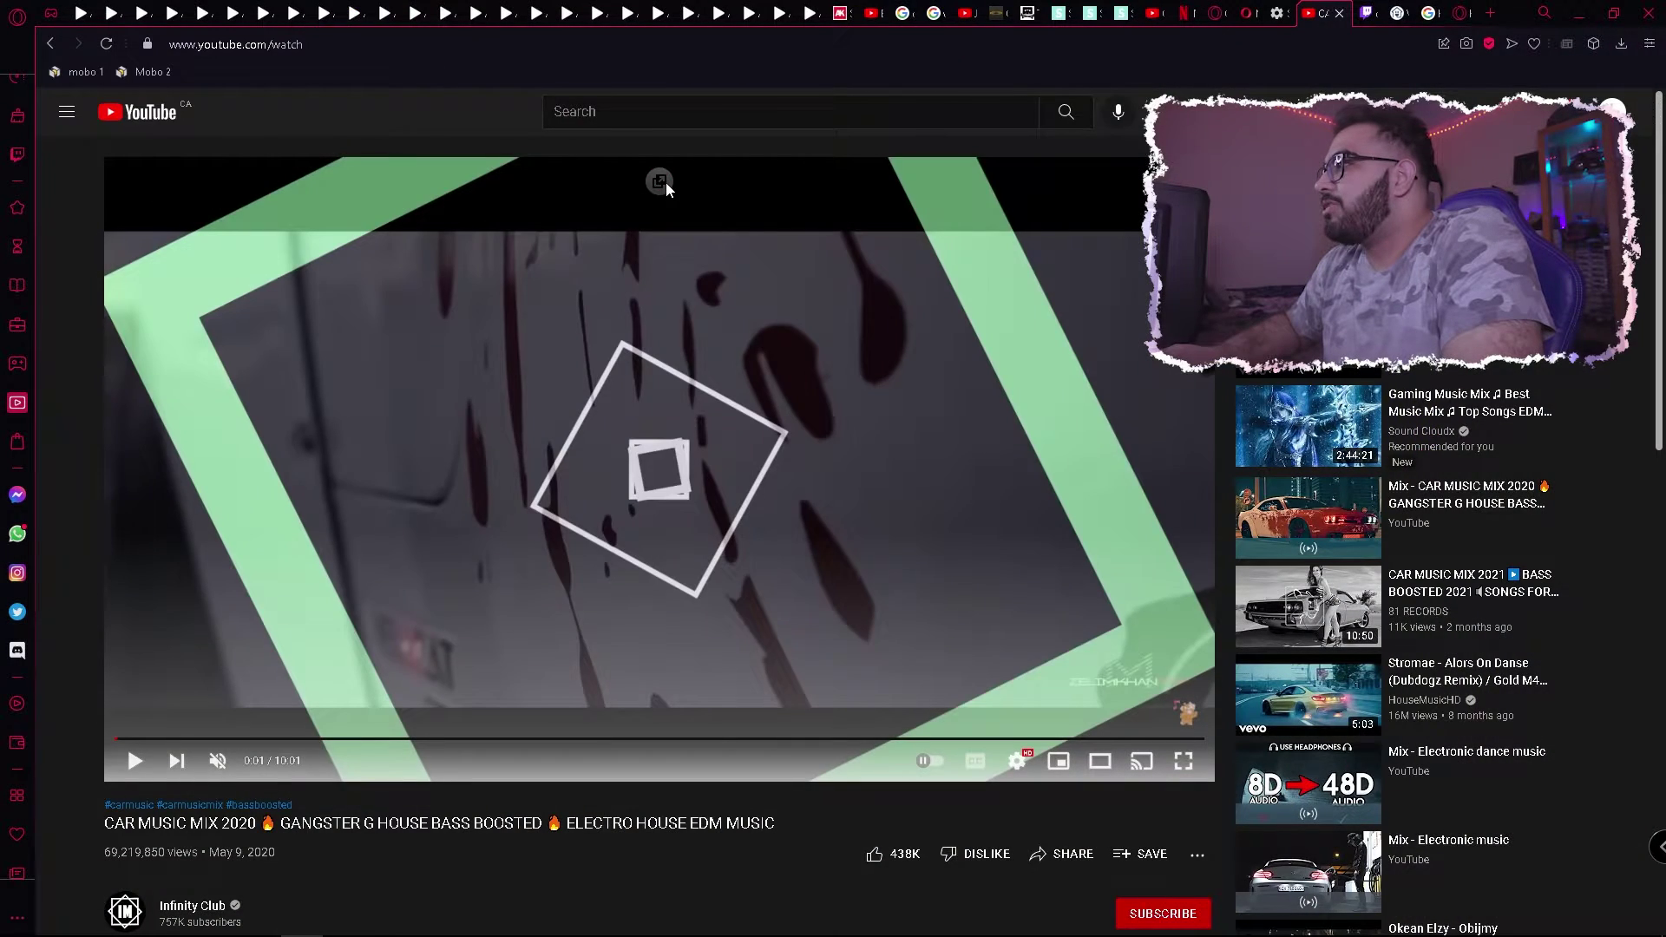
- Play the car music mix in a pop-out player, close the browser, and shrink the player into the top-right
click(660, 182)
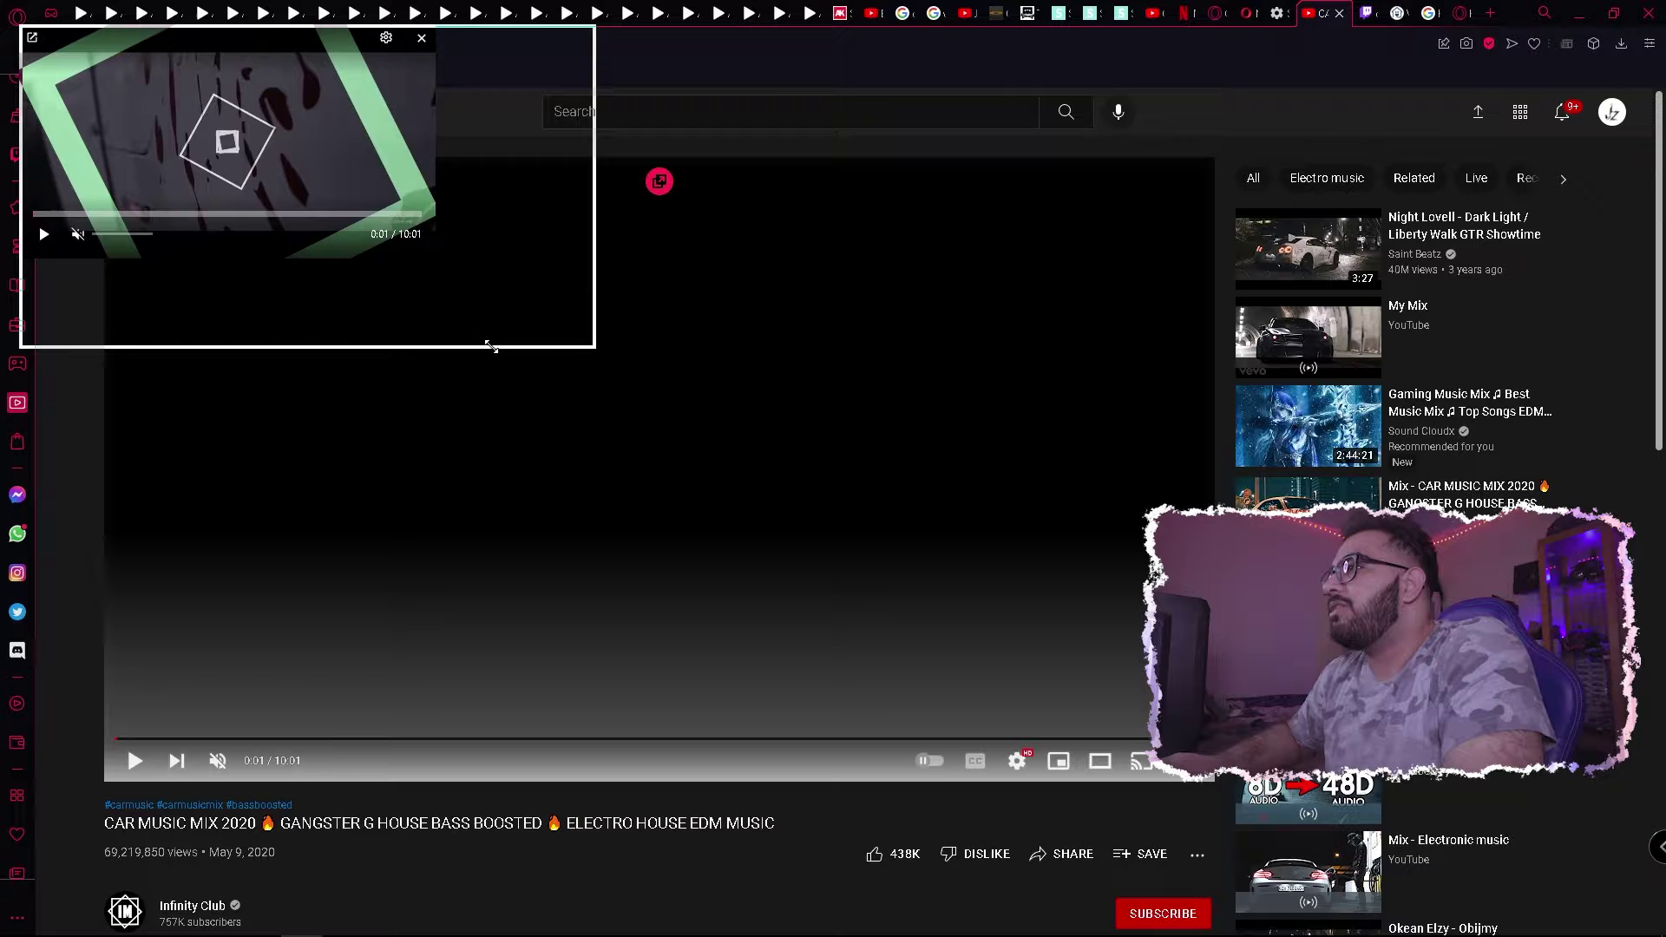
click(40, 325)
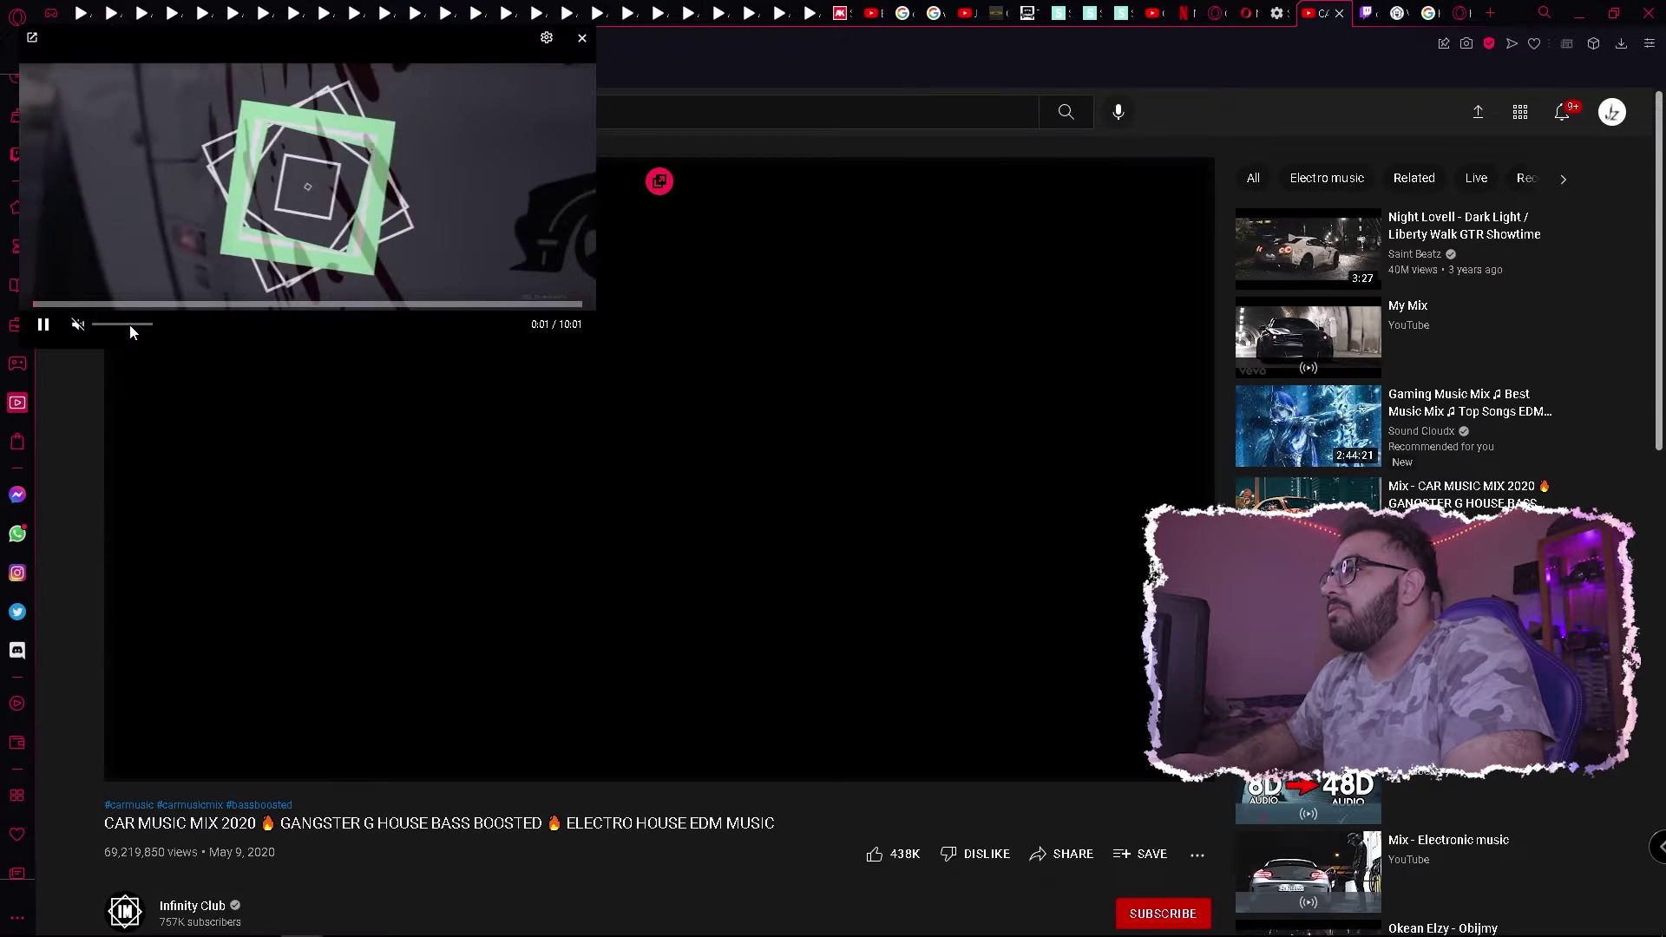
click(1644, 14)
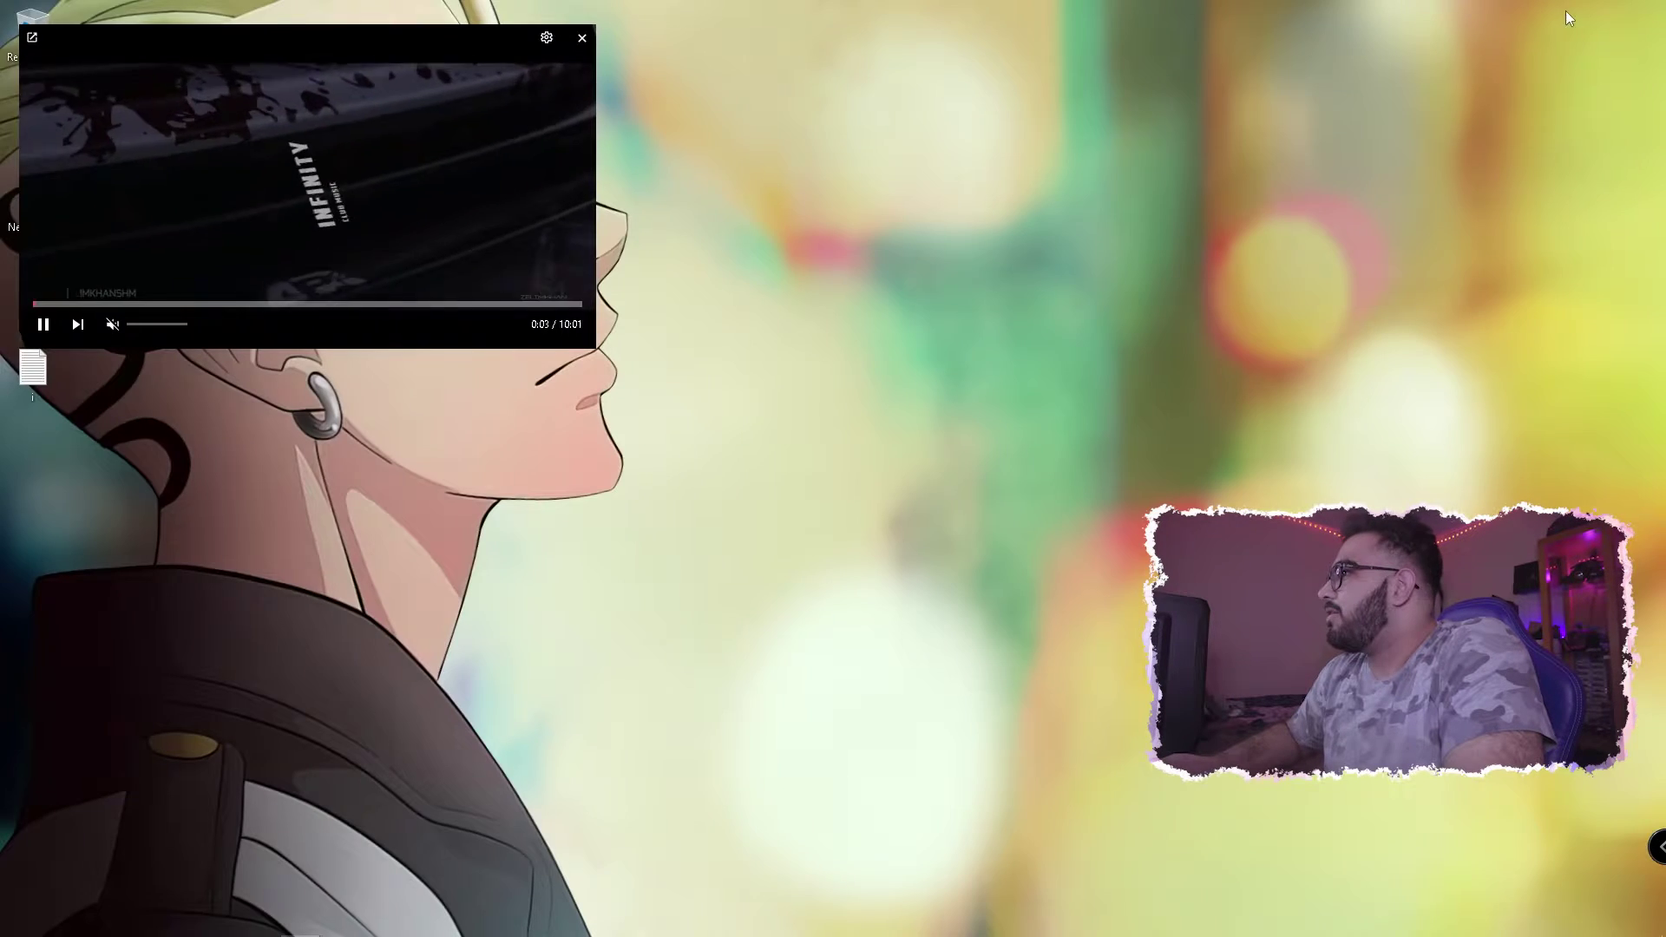
mouse_move(423, 72)
mouse_down()
mouse_move(1398, 176)
mouse_move(1334, 93)
mouse_up()
drag(965, 48, 1160, 157)
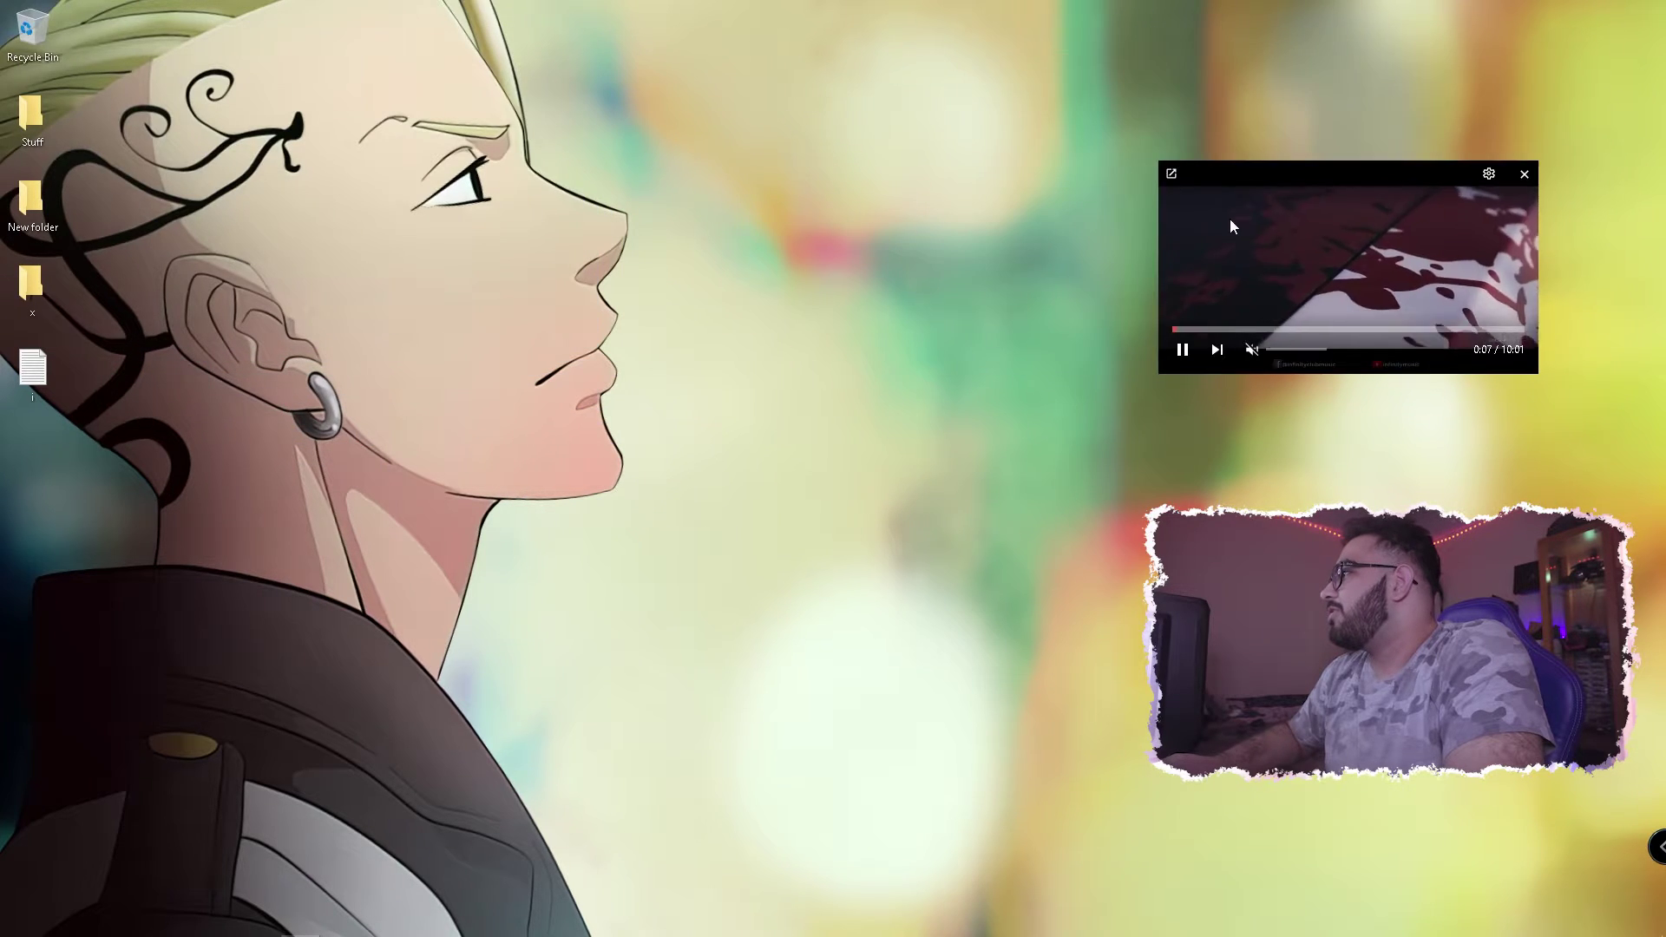
drag(1228, 238, 1328, 118)
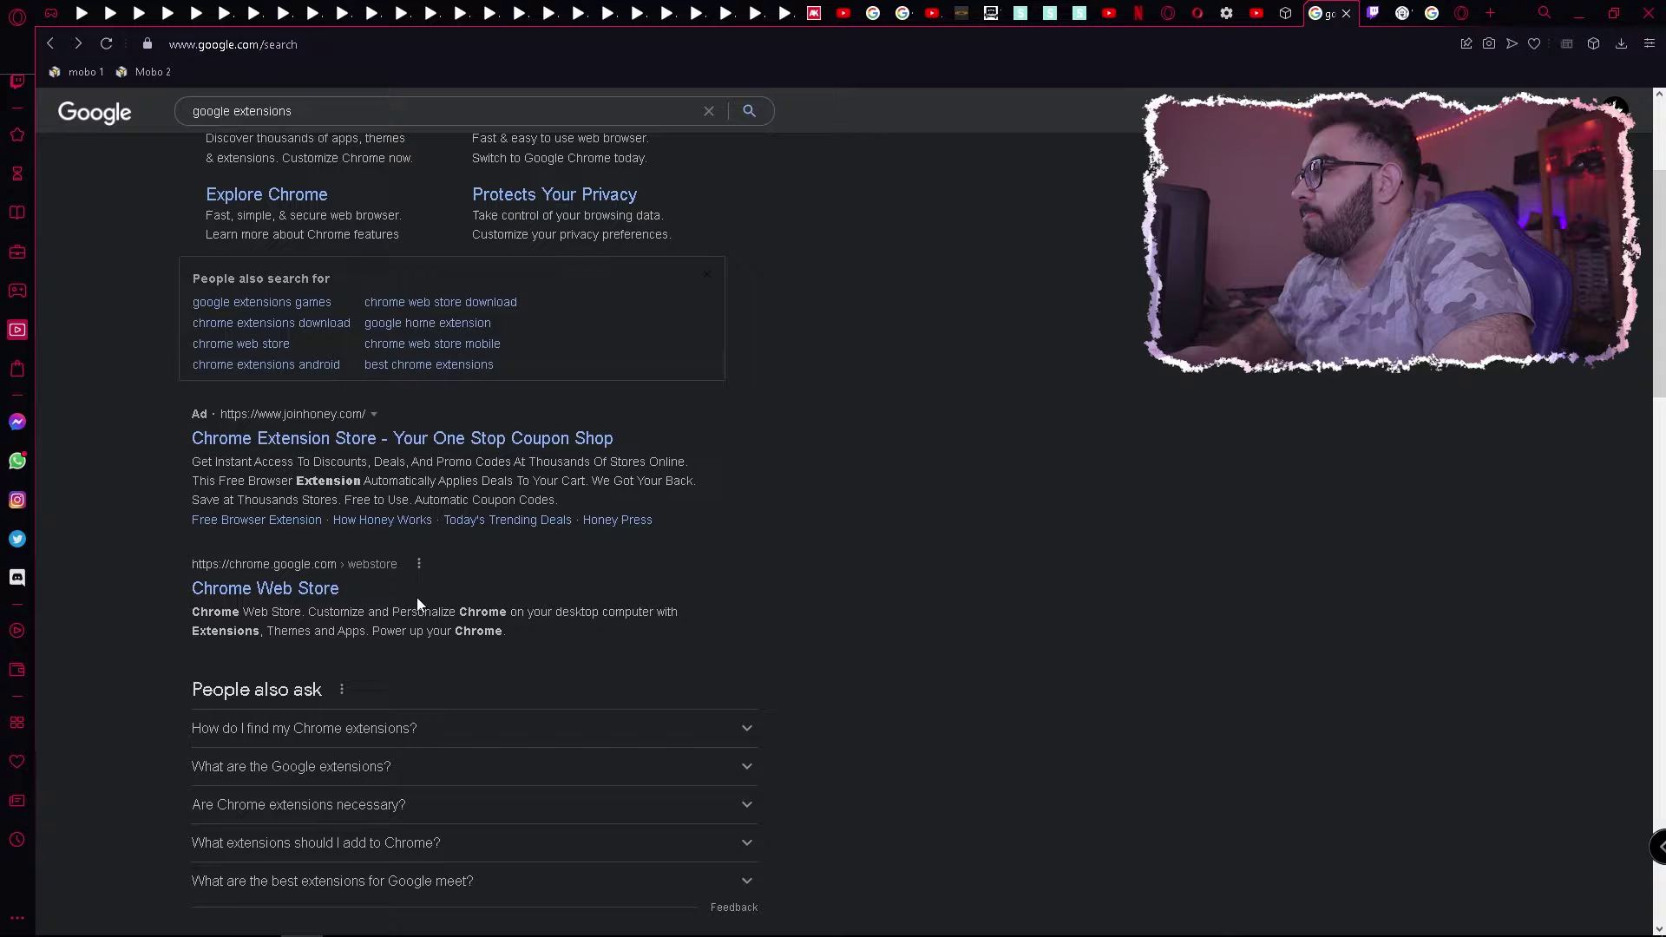
- Add the LinkedIn Extension from the Chrome Web Store and check it in the Extensions menu
click(294, 585)
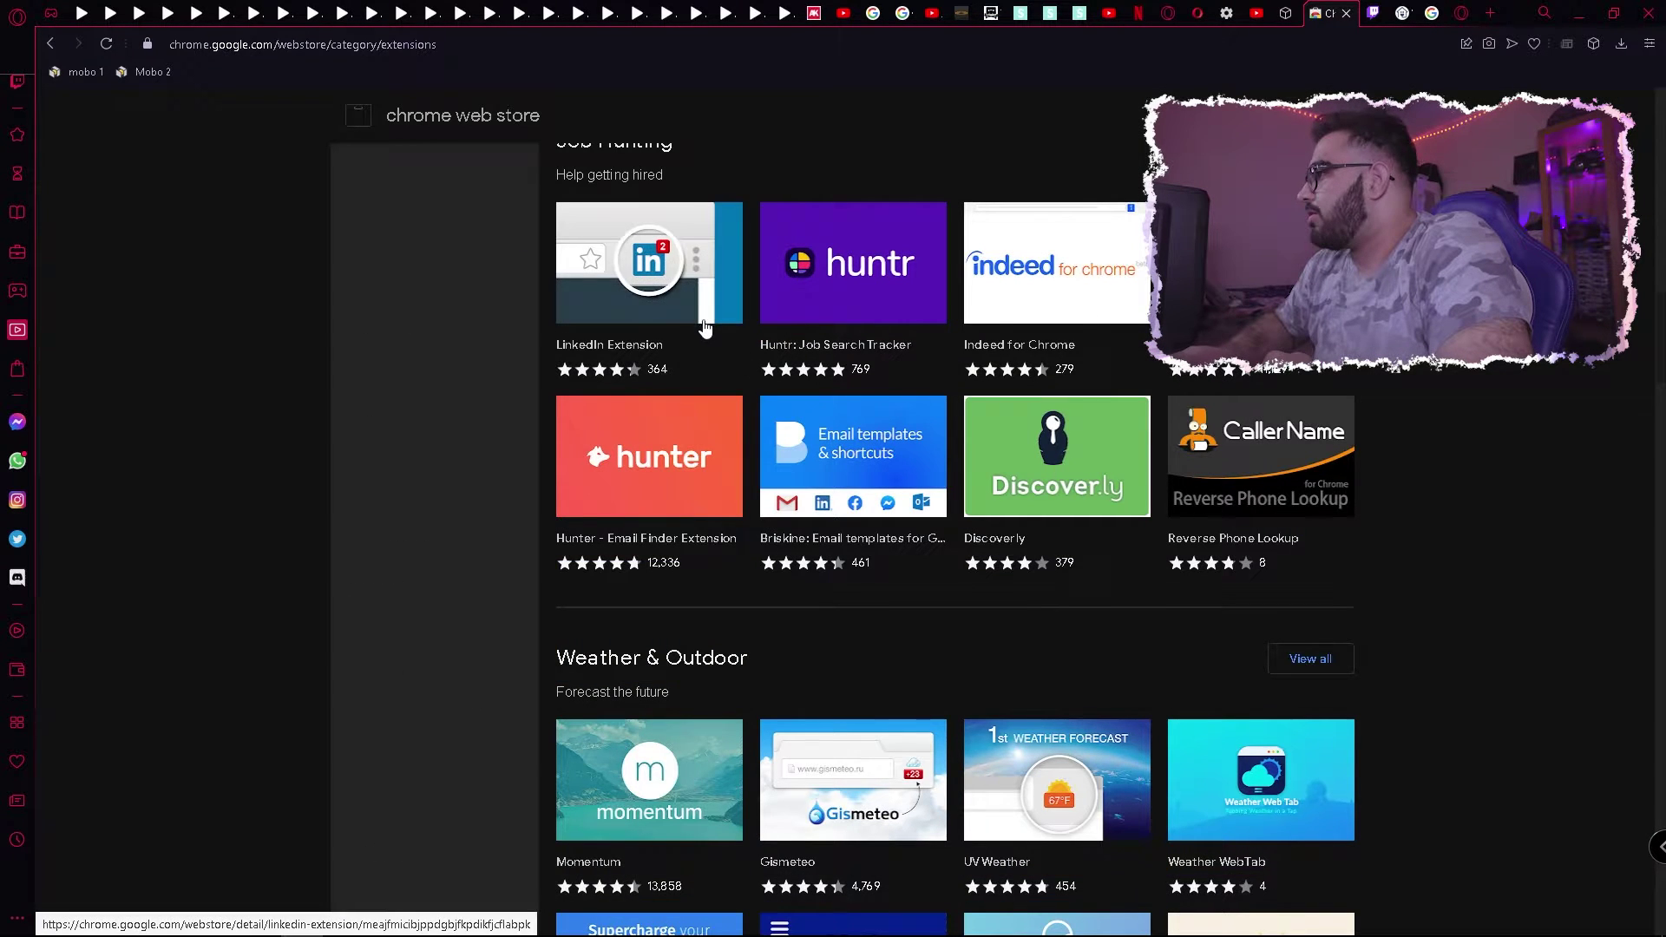
click(678, 256)
click(1204, 244)
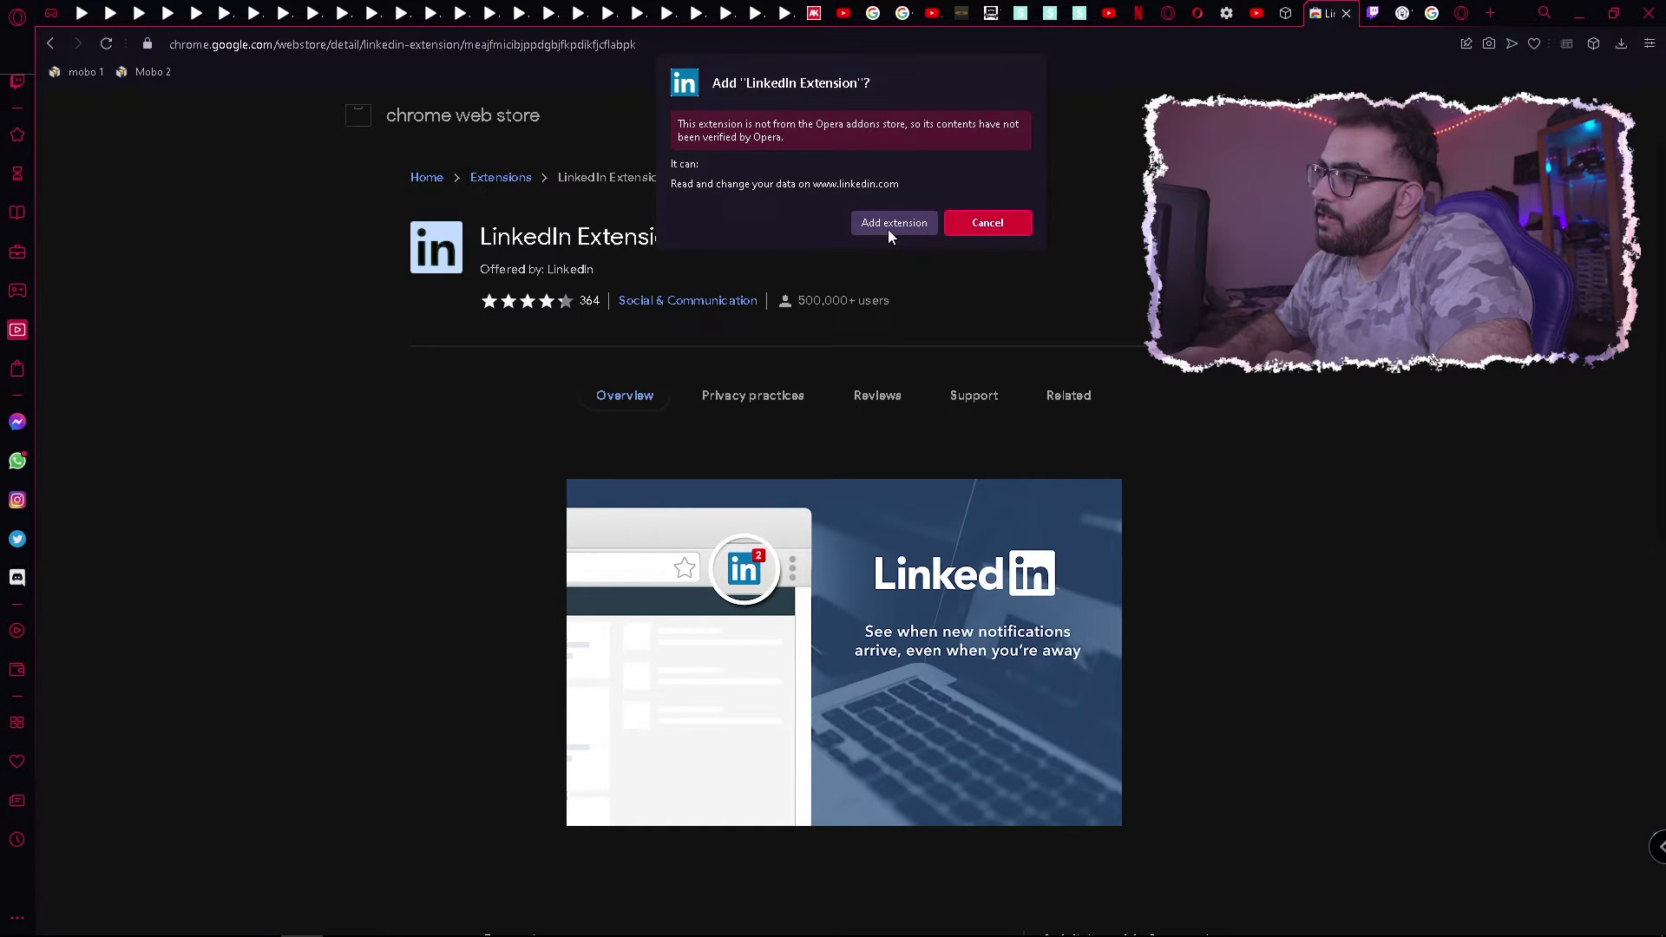
click(891, 224)
click(1590, 45)
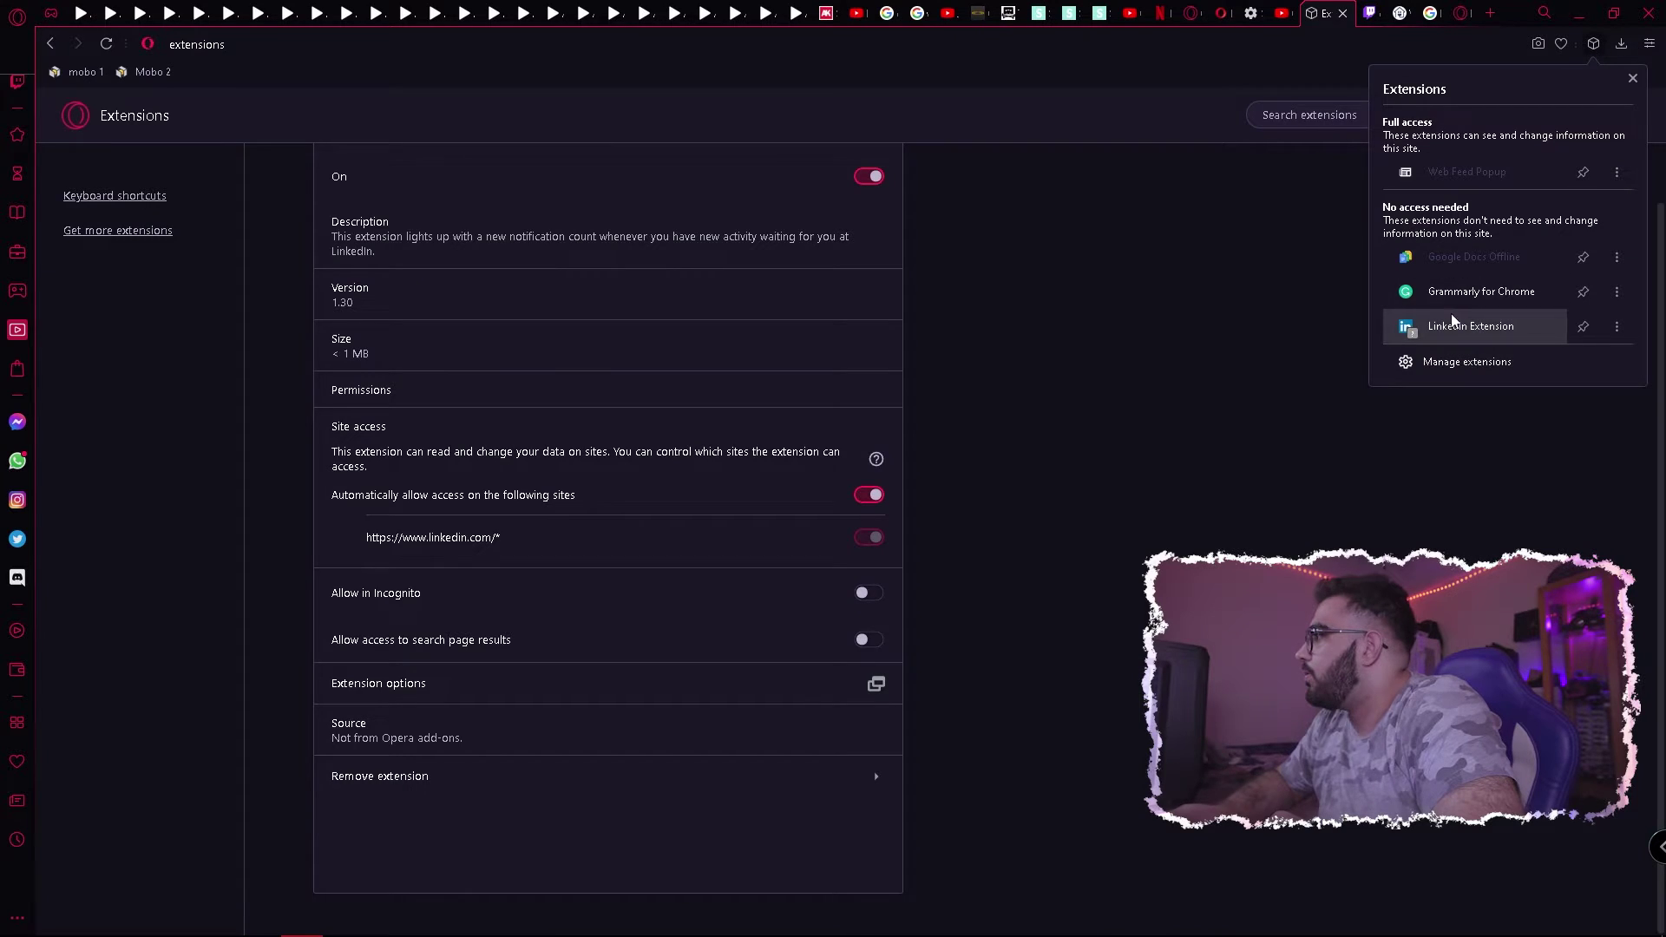
- Launch the LinkedIn Extension from the Extensions menu to load the LinkedIn feed
click(1443, 341)
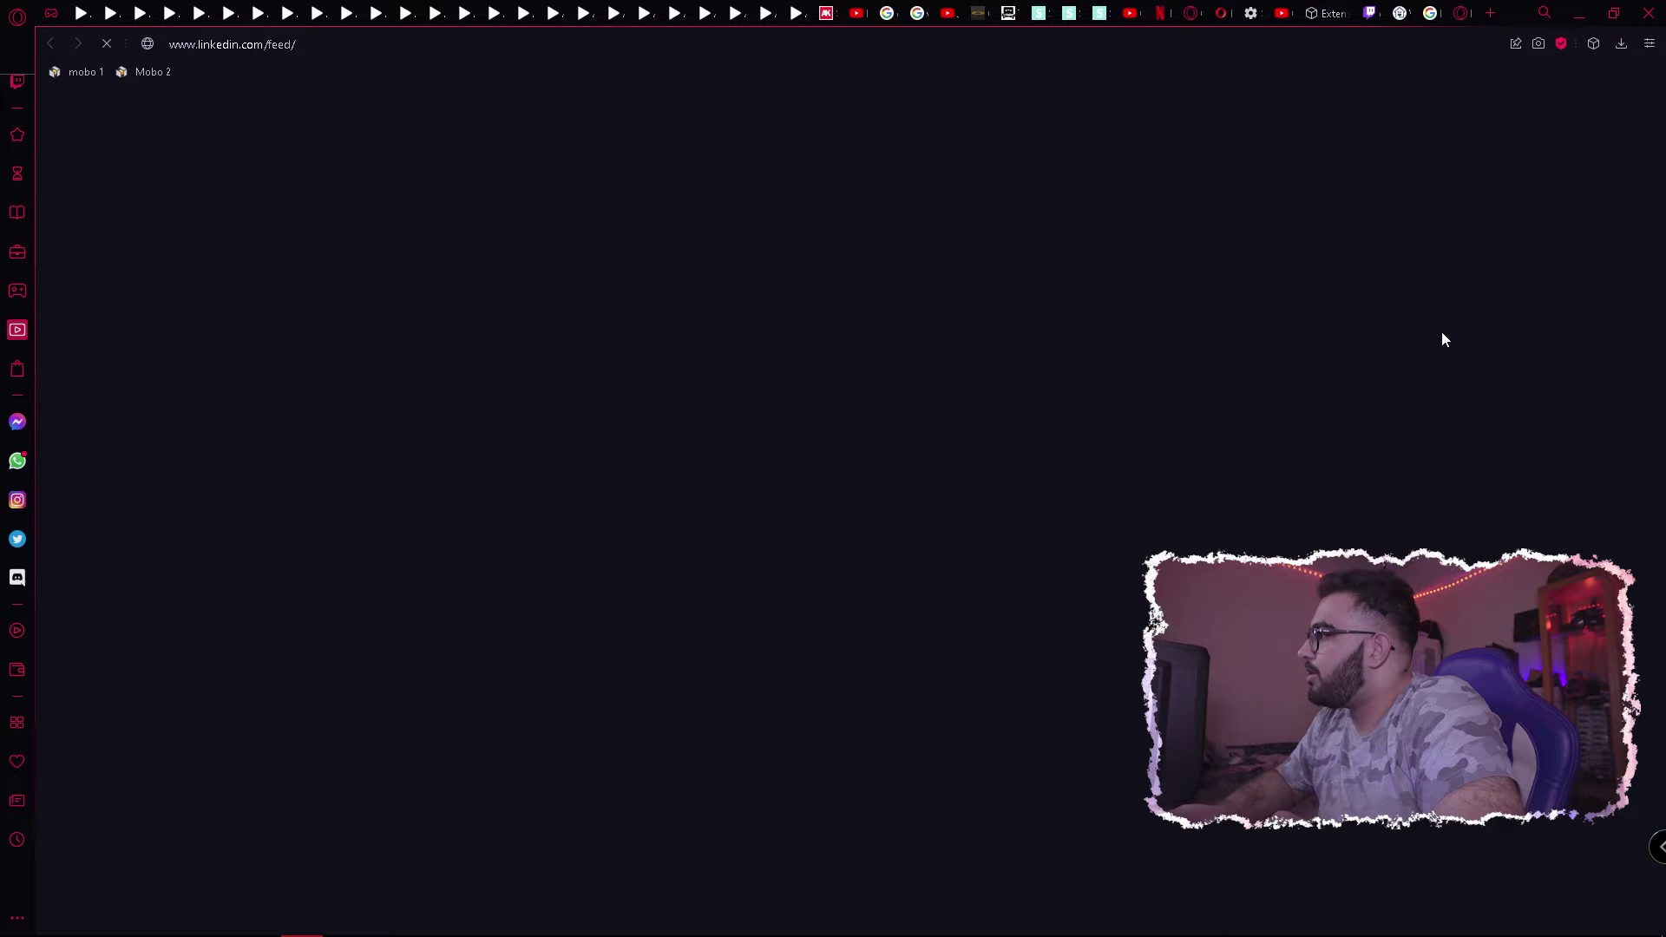